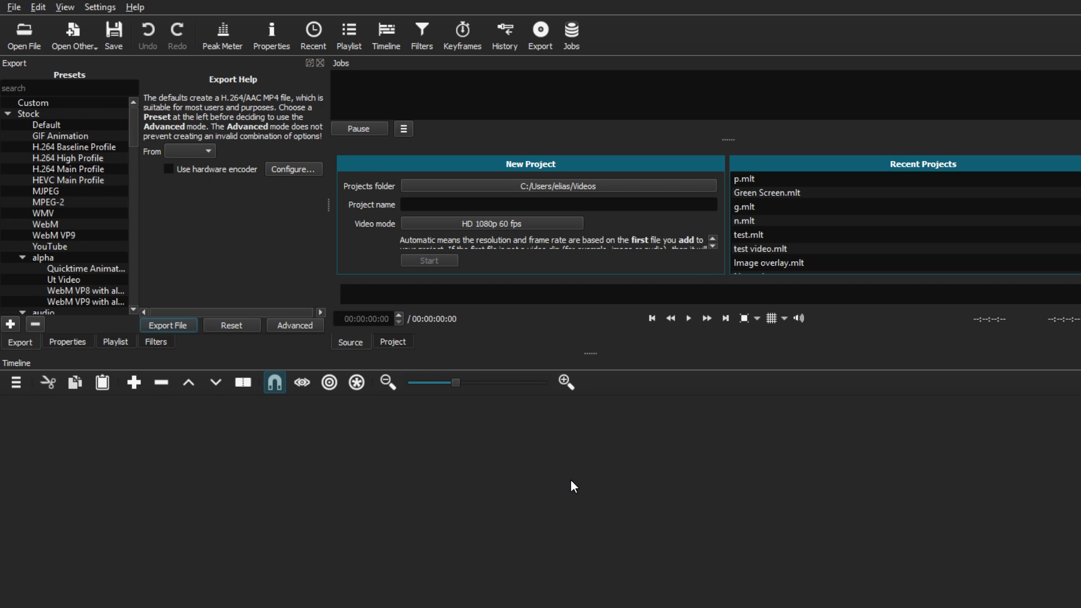
- Start a new project named 'Test Project' in the HD 1080p 60 fps video mode
{"action": "left_click", "coordinate": [445, 204]}
{"action": "type", "text": "Te"}
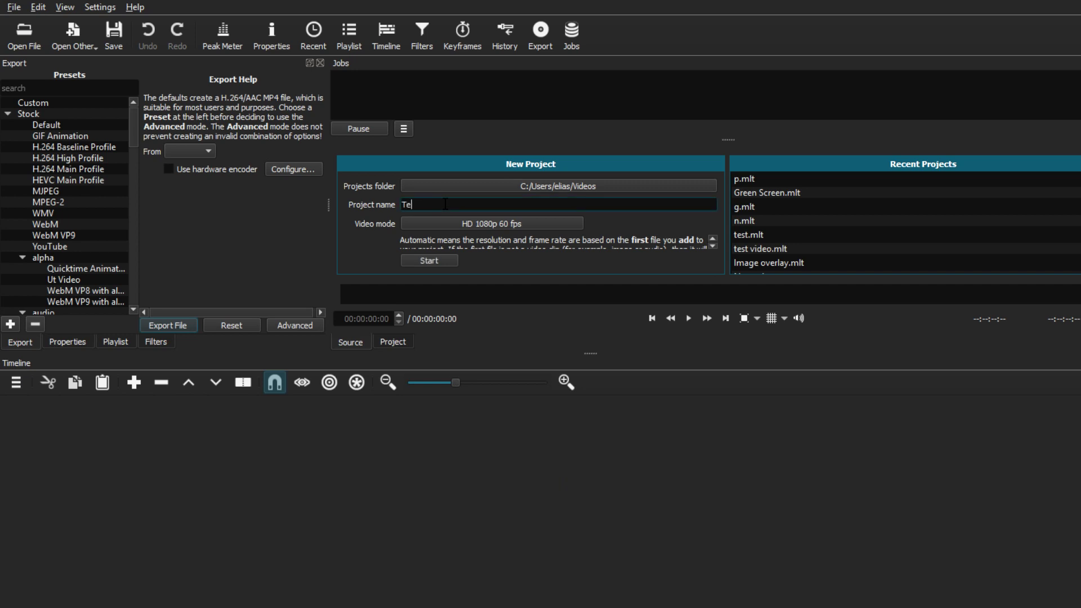
{"action": "type", "text": "st Project"}
{"action": "left_click", "coordinate": [562, 225]}
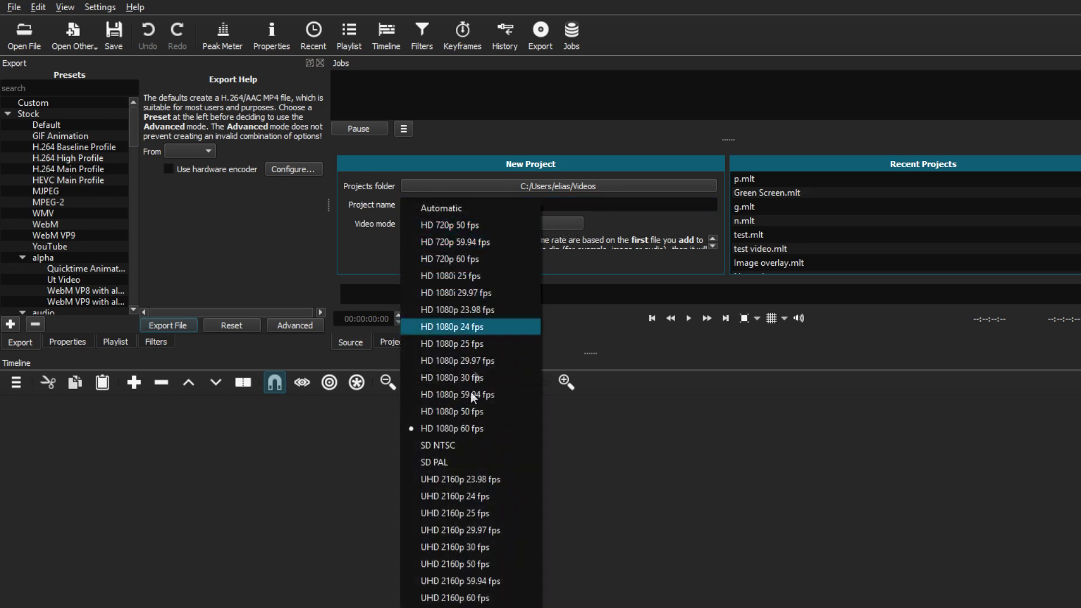
{"action": "left_click", "coordinate": [458, 428]}
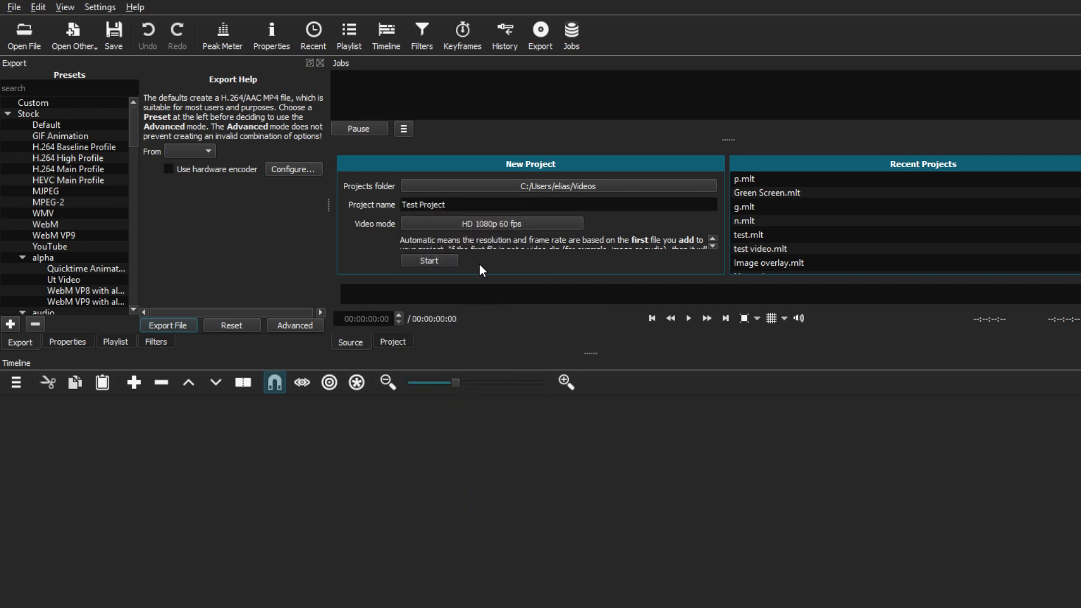
{"action": "left_click", "coordinate": [441, 259]}
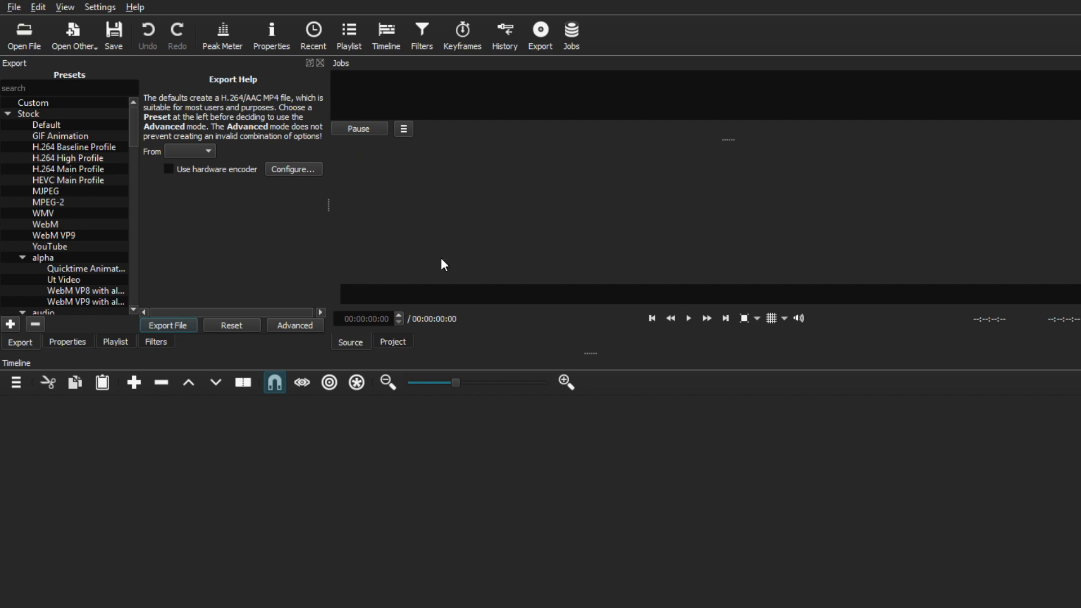
- Switch the side panel to the Playlist
{"action": "left_click", "coordinate": [69, 342]}
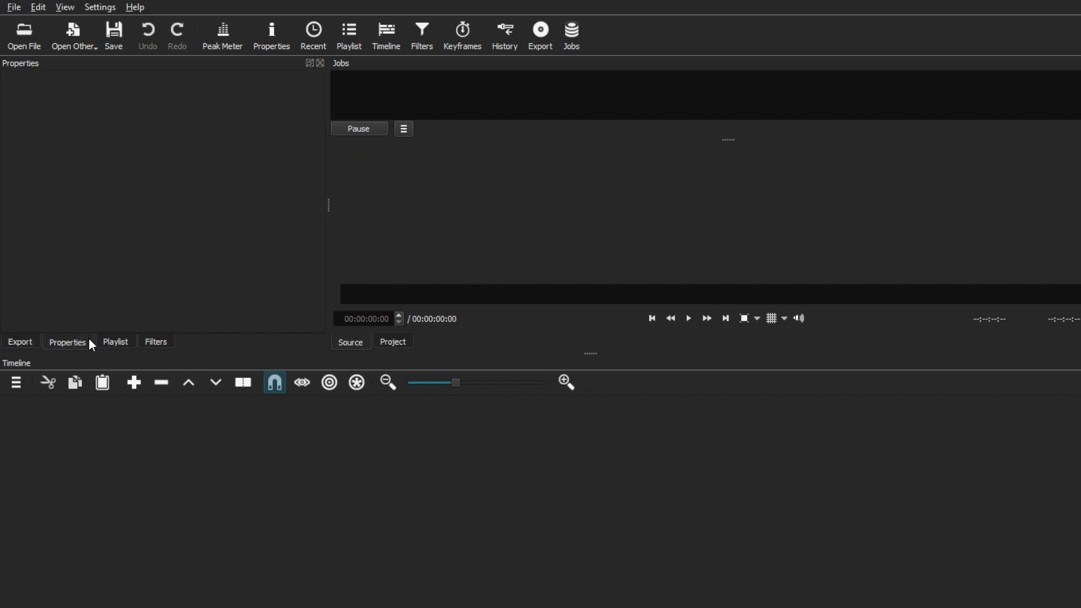
{"action": "left_click", "coordinate": [29, 343]}
{"action": "left_click", "coordinate": [107, 341]}
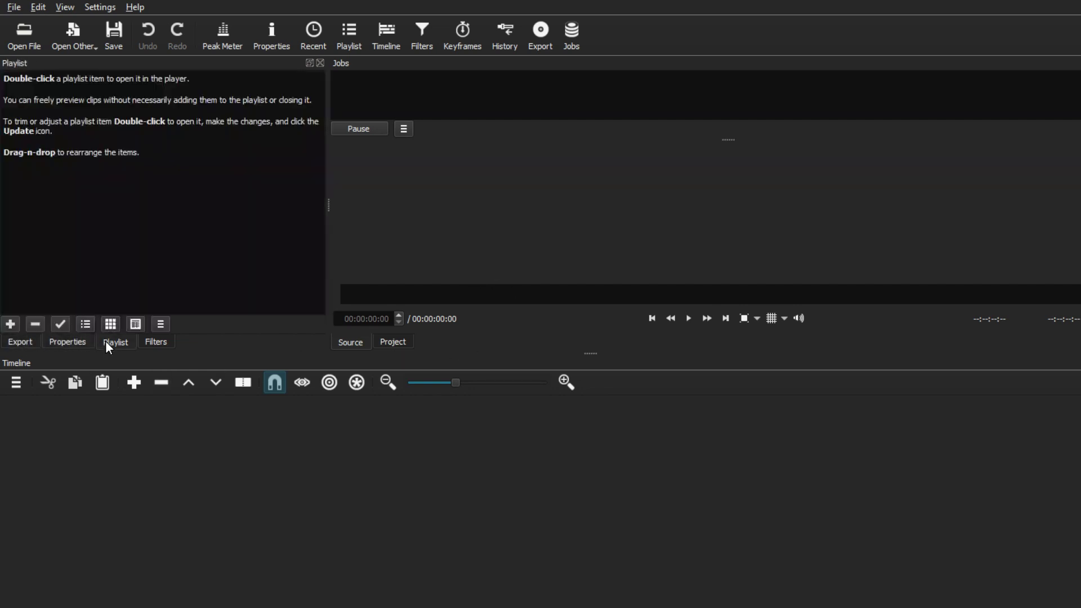
{"action": "left_click", "coordinate": [147, 343]}
{"action": "left_click", "coordinate": [133, 342]}
- Add a video track (V1) and an audio track (A1) to the timeline
{"action": "left_click", "coordinate": [16, 383]}
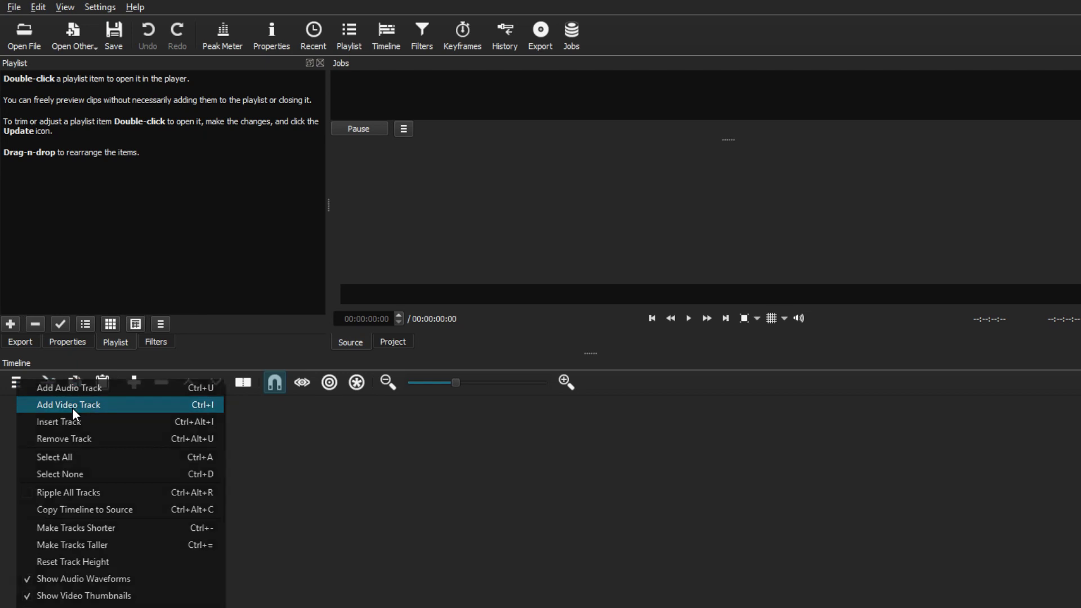
{"action": "left_click", "coordinate": [74, 406]}
{"action": "left_click", "coordinate": [19, 386]}
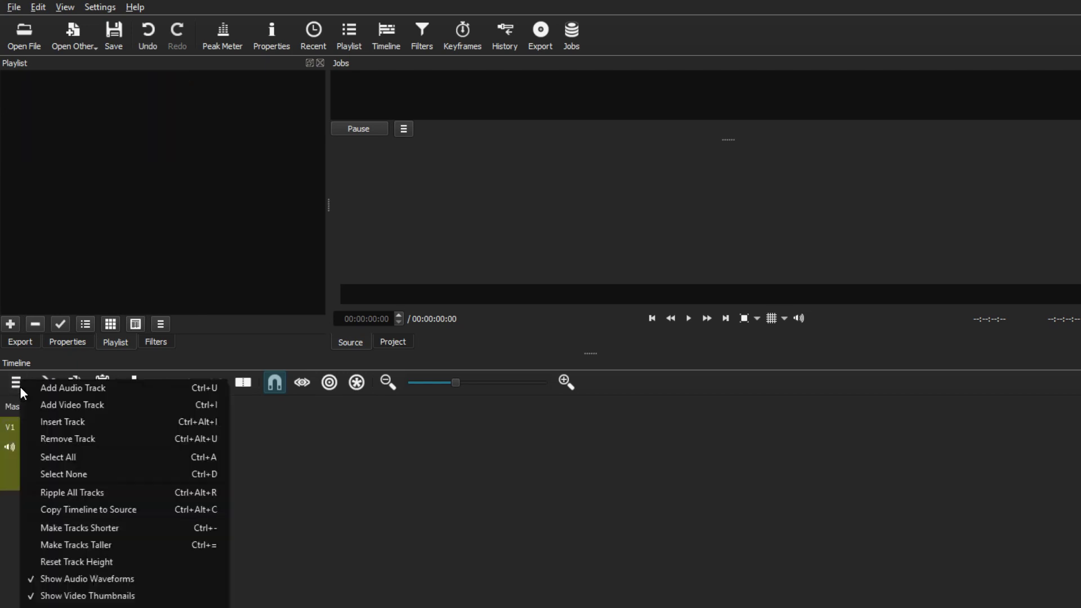
{"action": "left_click", "coordinate": [61, 388]}
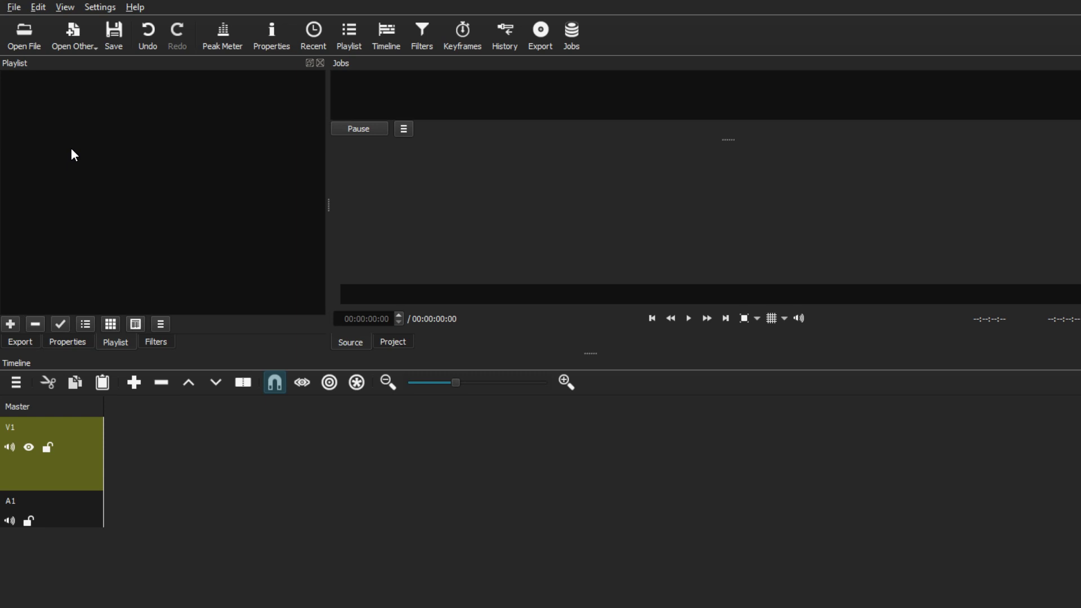
- Import SeineRiverandCityscapeofParis from the Filmora folder into the playlist
{"action": "left_click", "coordinate": [35, 47]}
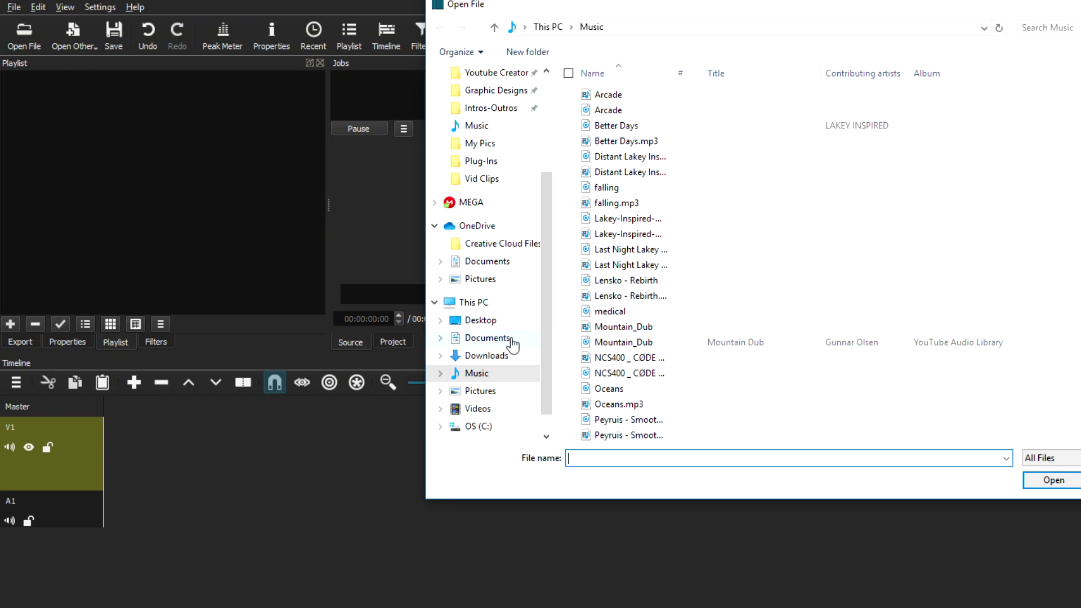
{"action": "scroll", "coordinate": [512, 345], "scroll_direction": "up", "scroll_amount": 3}
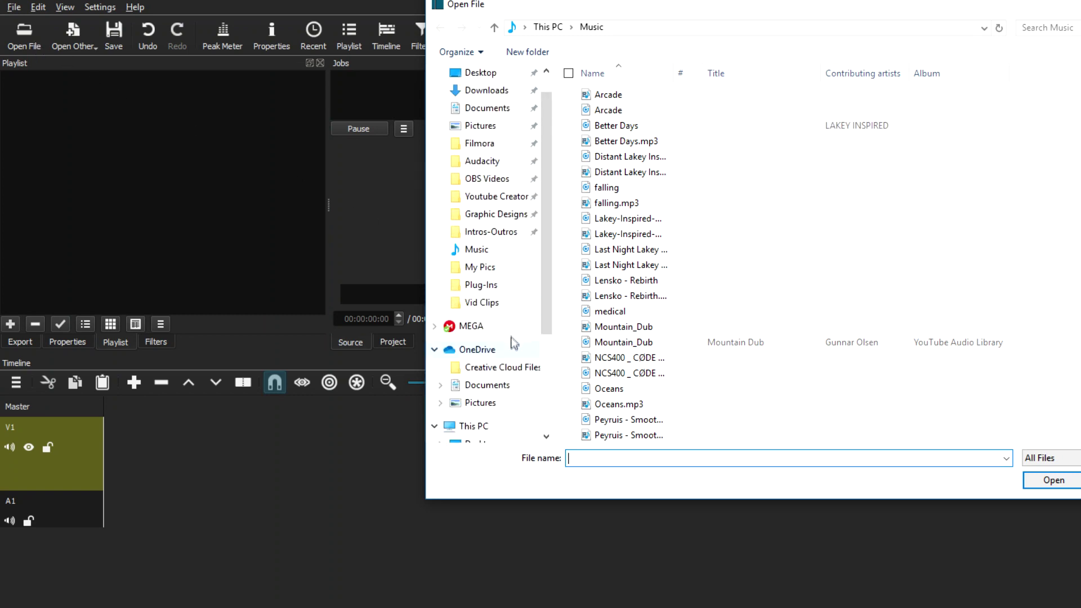
{"action": "left_click", "coordinate": [482, 145]}
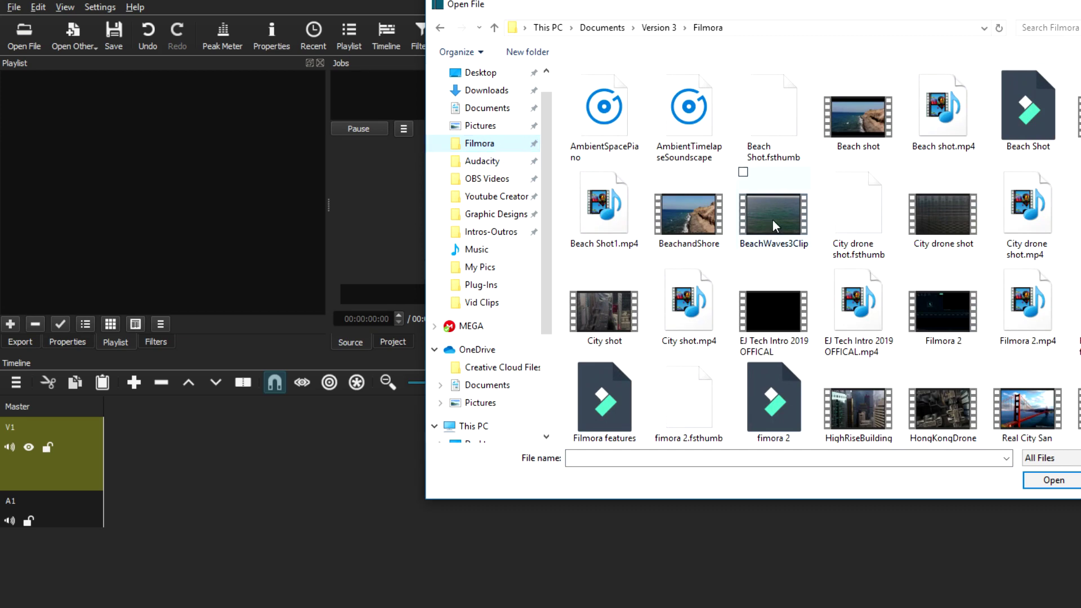
{"action": "scroll", "coordinate": [774, 224], "scroll_direction": "down", "scroll_amount": 1}
{"action": "left_click", "coordinate": [782, 404]}
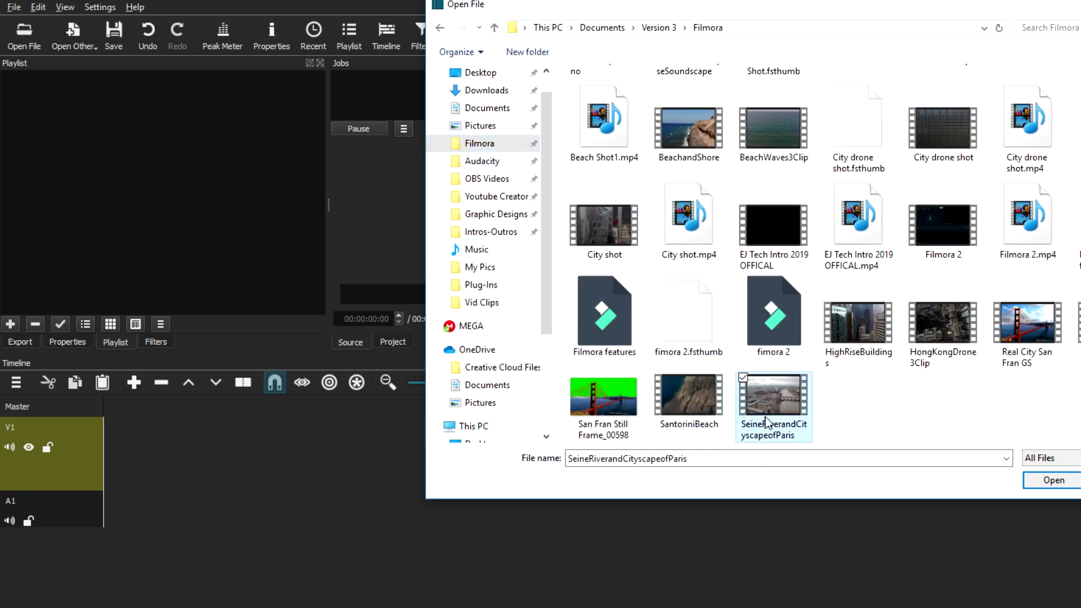
{"action": "left_click", "coordinate": [1052, 481]}
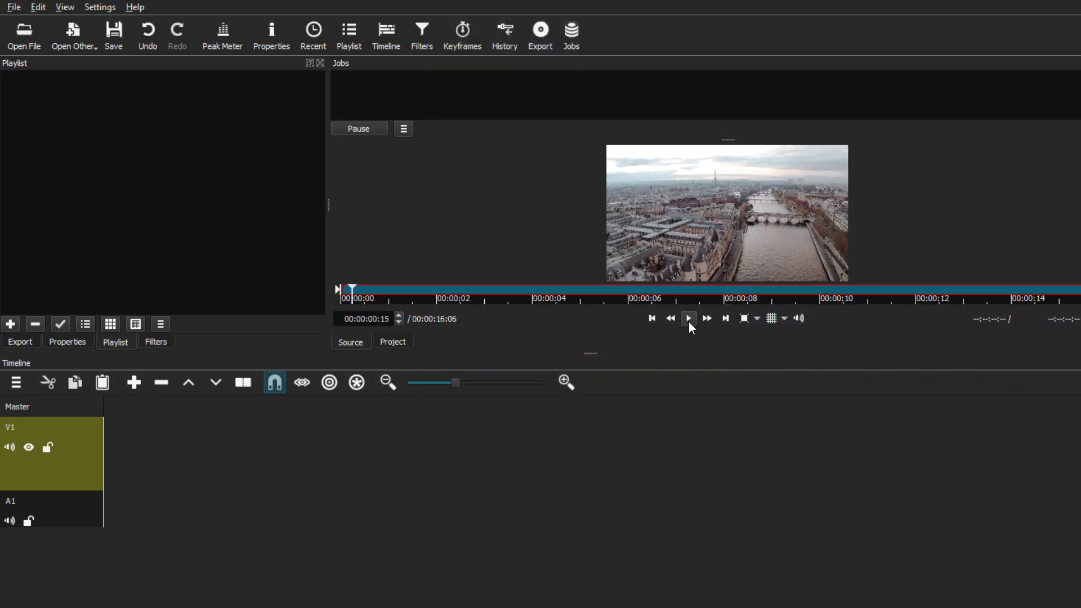
{"action": "left_click_drag", "start_coordinate": [730, 203], "coordinate": [28, 90]}
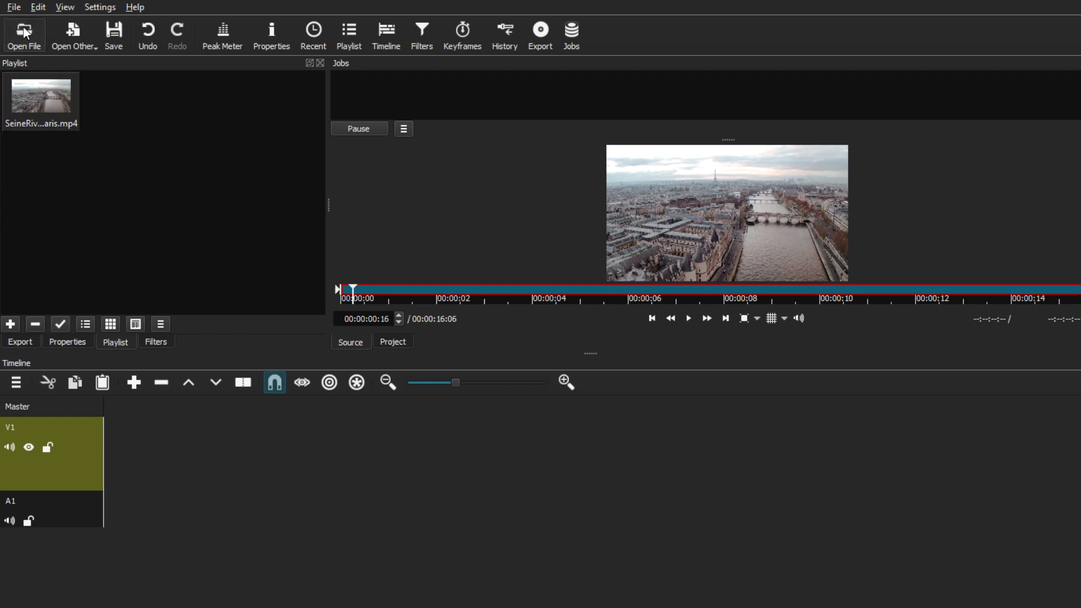
- Import the SantoriniBeach clip into the playlist
{"action": "left_click", "coordinate": [24, 31]}
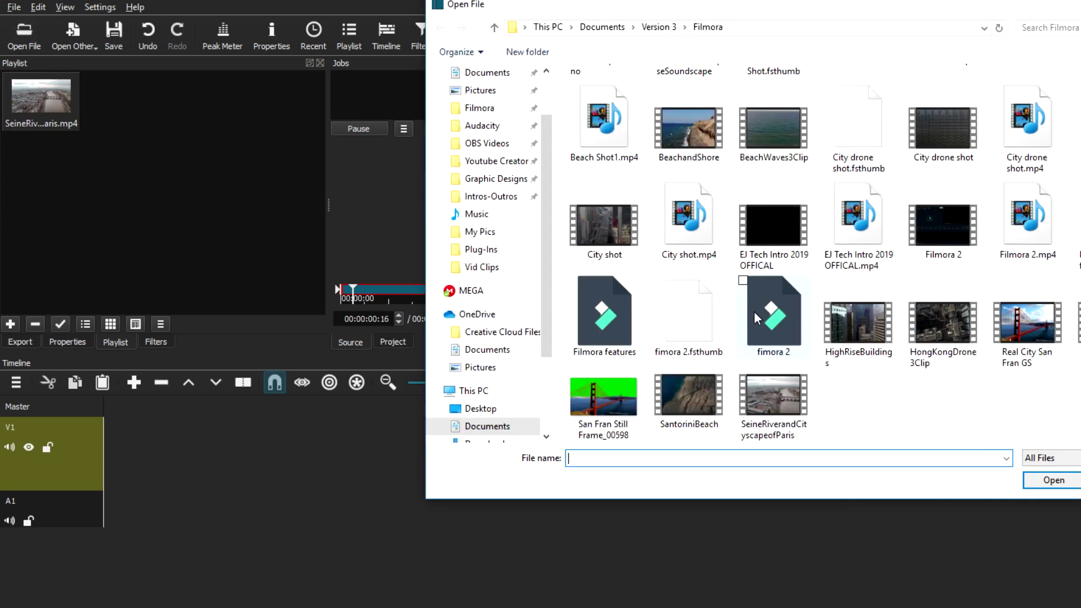
{"action": "left_click", "coordinate": [689, 397]}
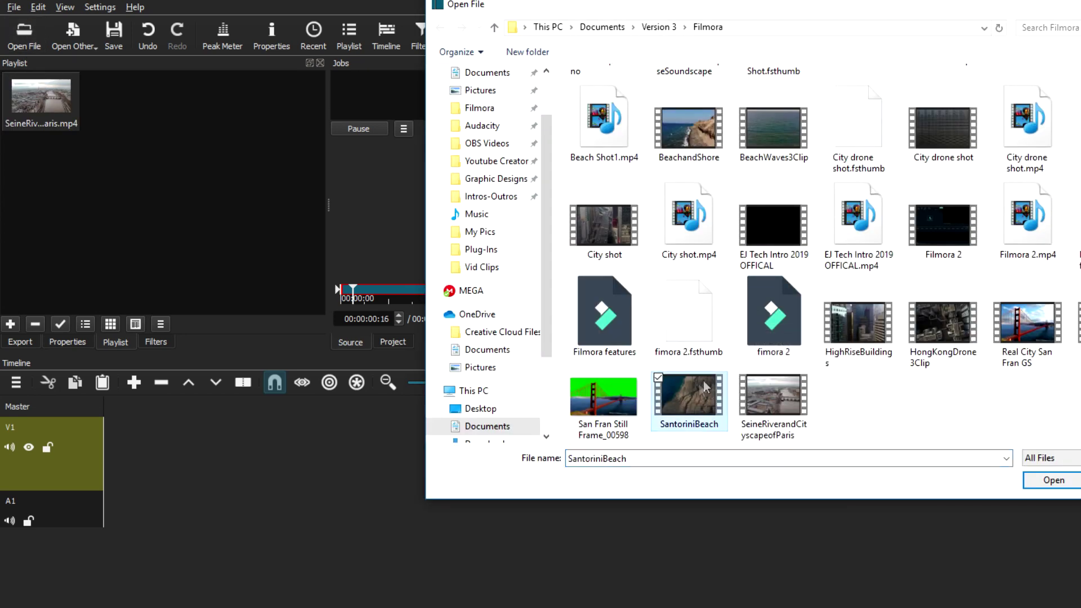
{"action": "left_click", "coordinate": [1047, 482]}
{"action": "left_click_drag", "start_coordinate": [707, 238], "coordinate": [92, 98]}
{"action": "left_click", "coordinate": [691, 313]}
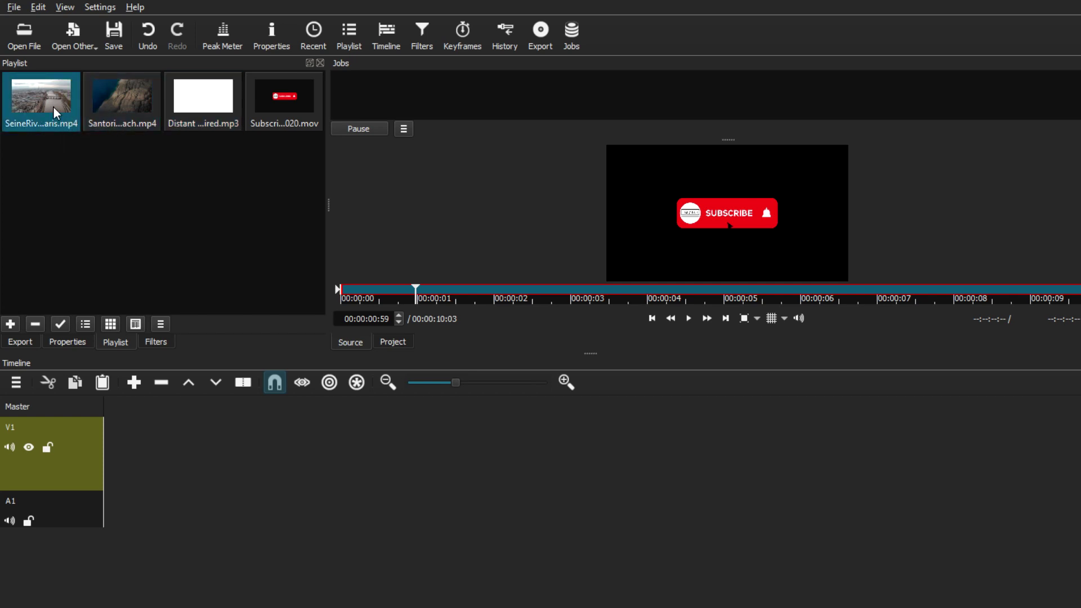
- Place the Paris clip on track V1 and set the playhead to about 9 seconds
{"action": "left_click_drag", "start_coordinate": [55, 113], "coordinate": [110, 455]}
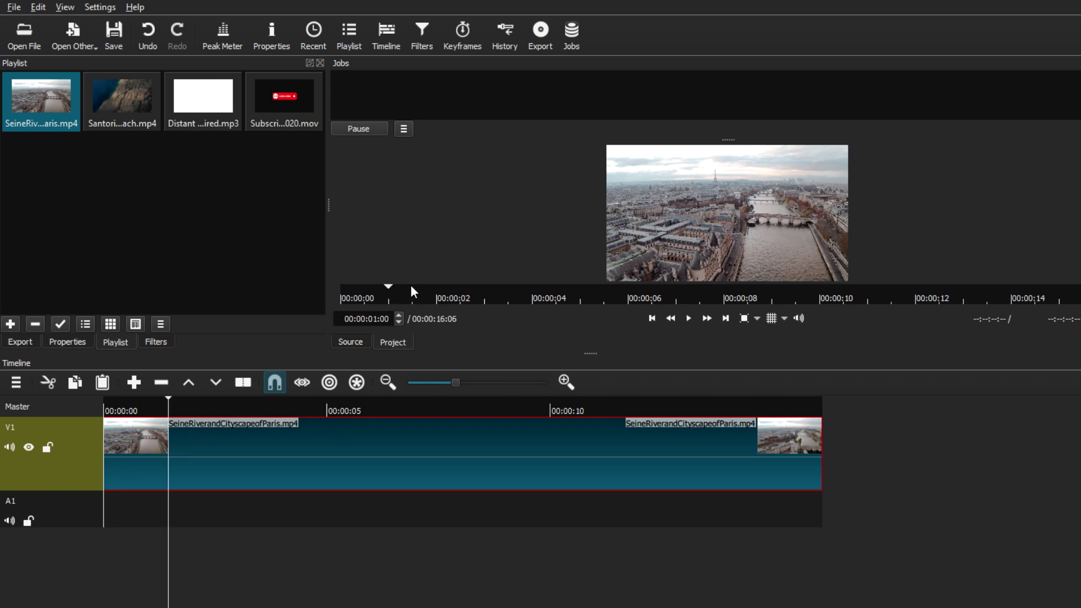
{"action": "left_click", "coordinate": [411, 290]}
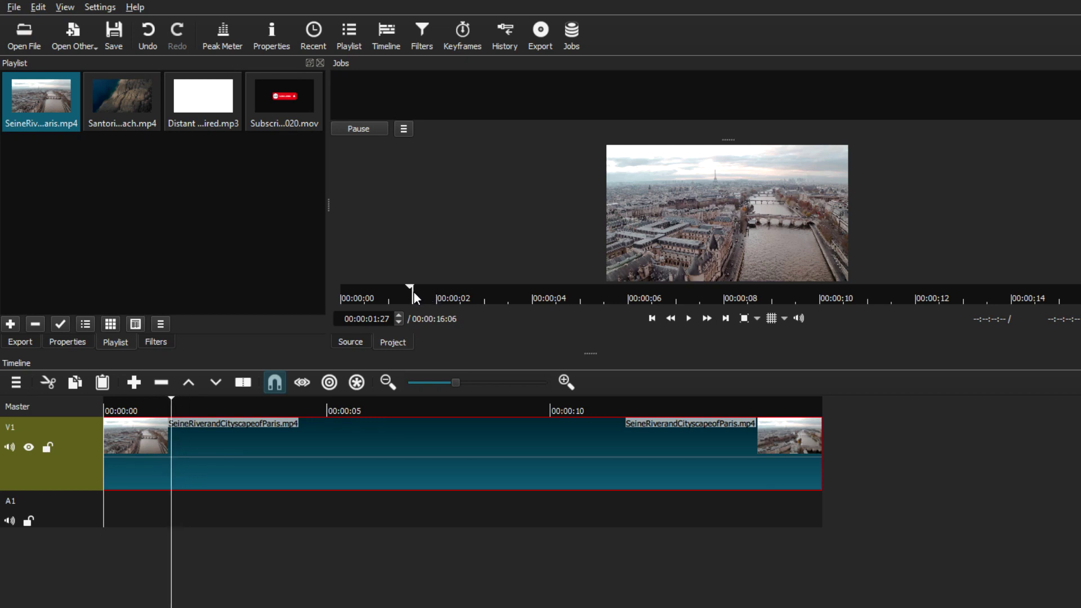
{"action": "left_click", "coordinate": [414, 292]}
{"action": "left_click_drag", "start_coordinate": [170, 396], "coordinate": [462, 430]}
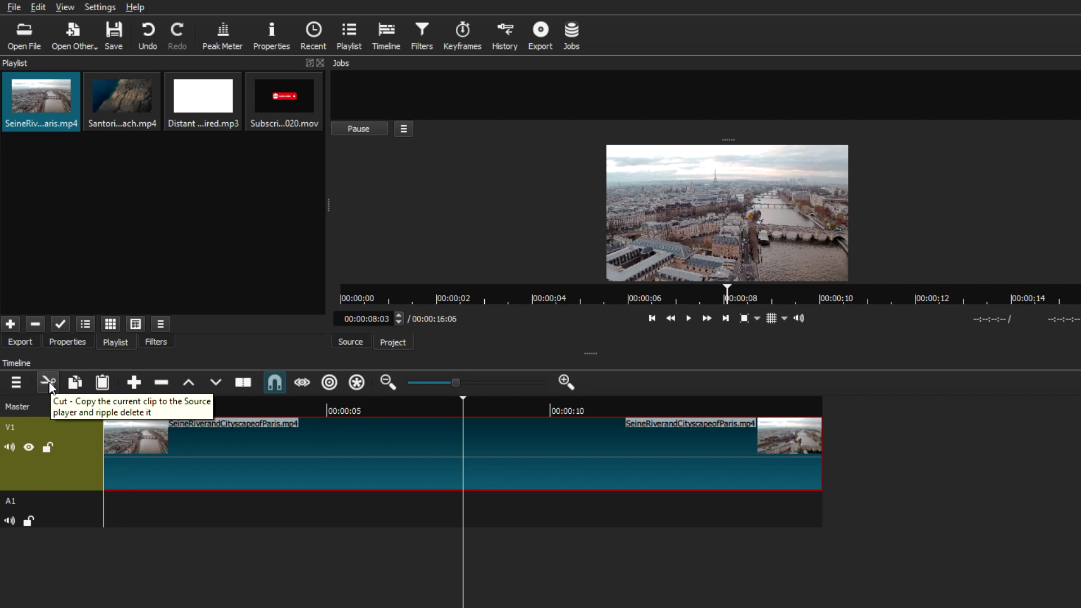
{"action": "left_click", "coordinate": [132, 416]}
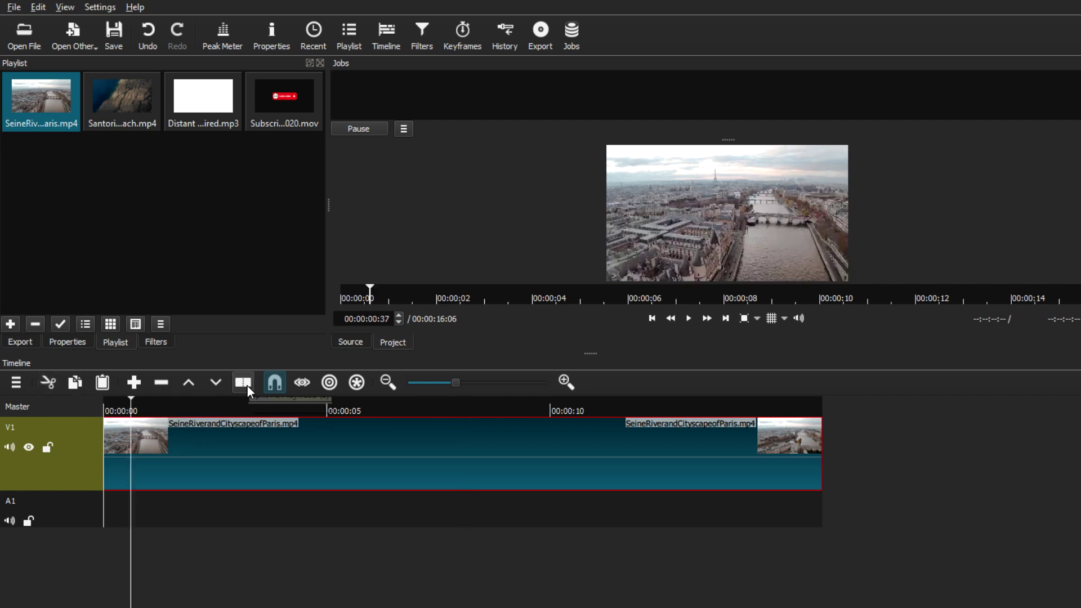
{"action": "left_click", "coordinate": [508, 432]}
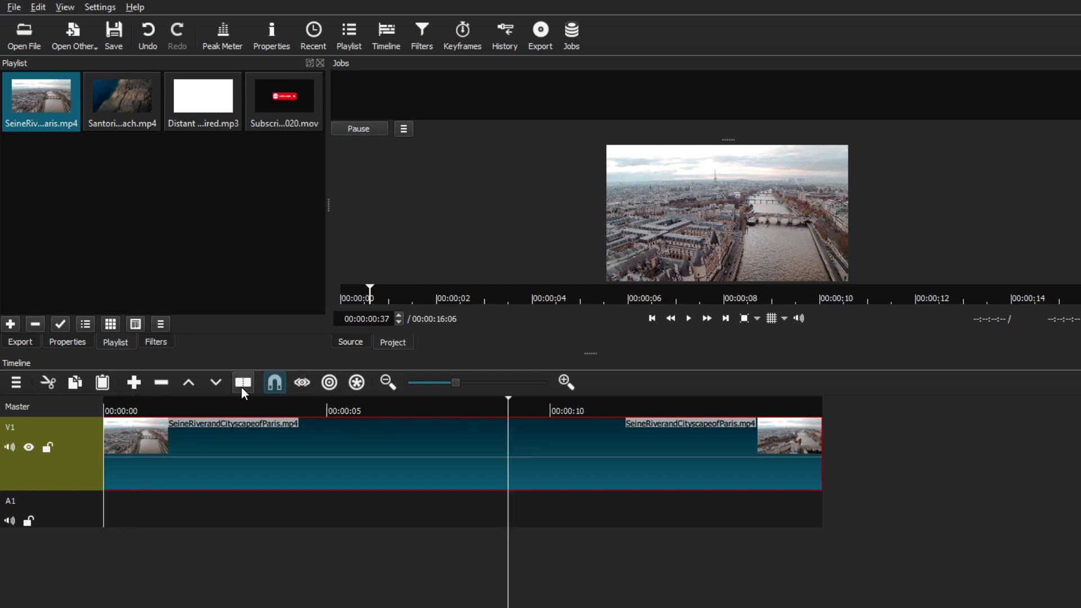
- Split the Paris clip at the playhead and delete its second section
{"action": "right_click", "coordinate": [509, 450]}
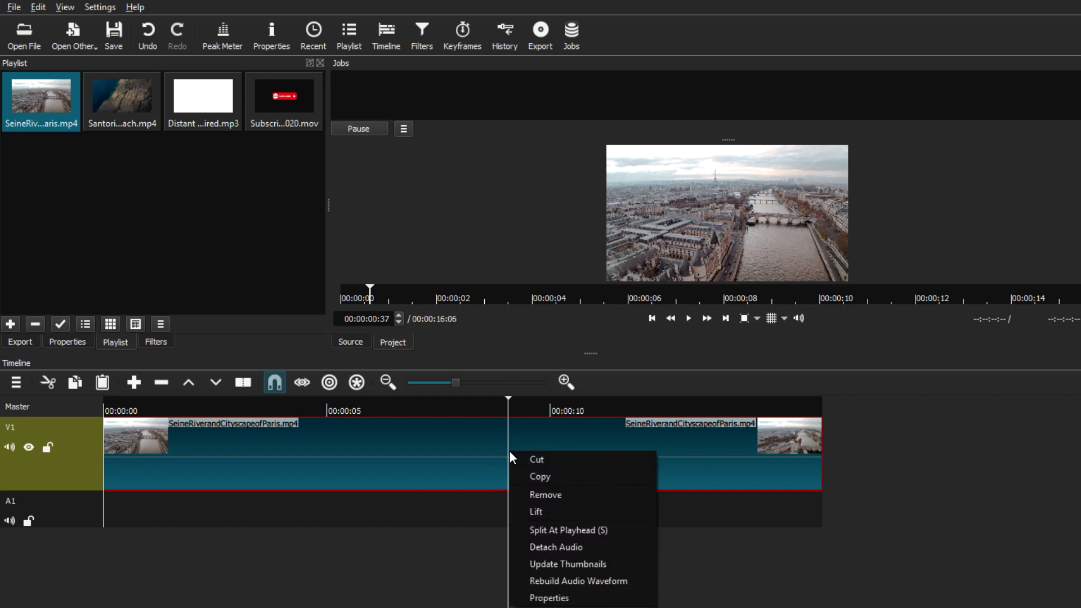
{"action": "left_click", "coordinate": [566, 531]}
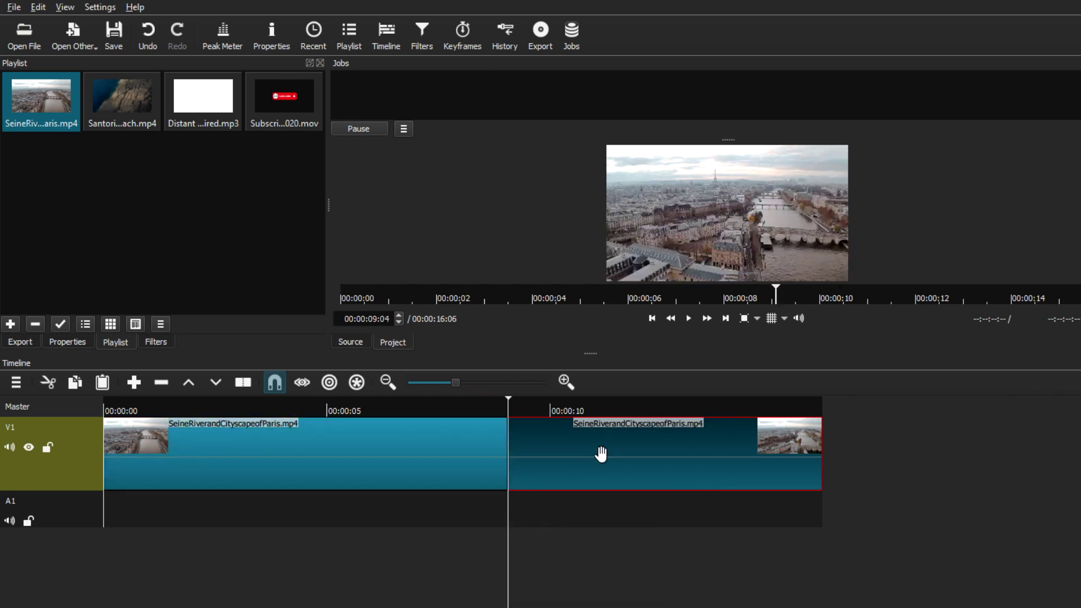
{"action": "key", "text": "Delete"}
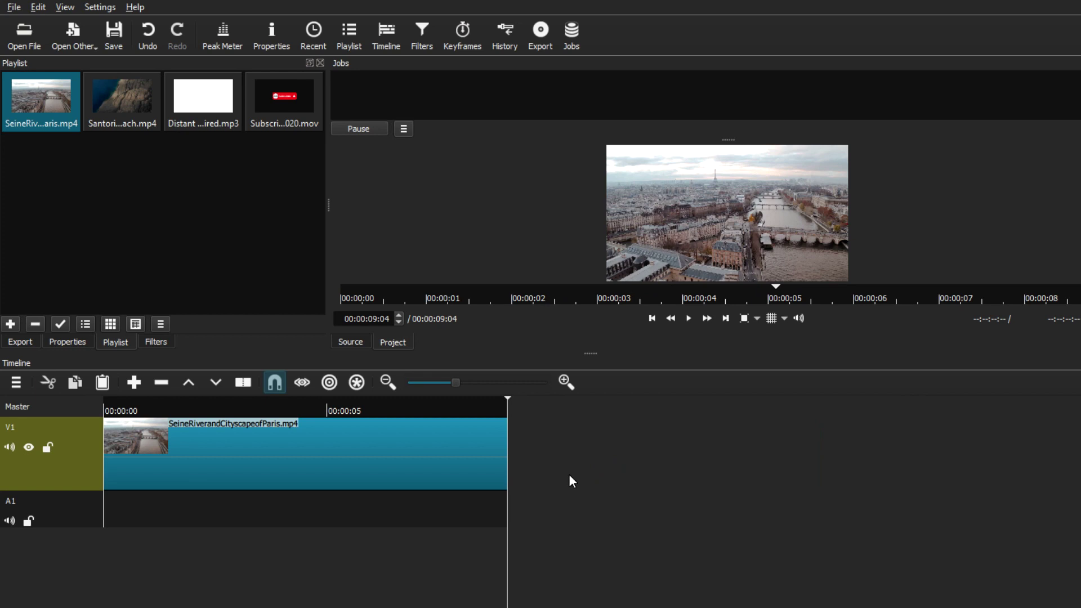
{"action": "left_click", "coordinate": [132, 117]}
- Place SantoriniBeach.mp4 after the Seine clip and overlap them to form a crossfade
{"action": "left_click_drag", "start_coordinate": [141, 125], "coordinate": [512, 488]}
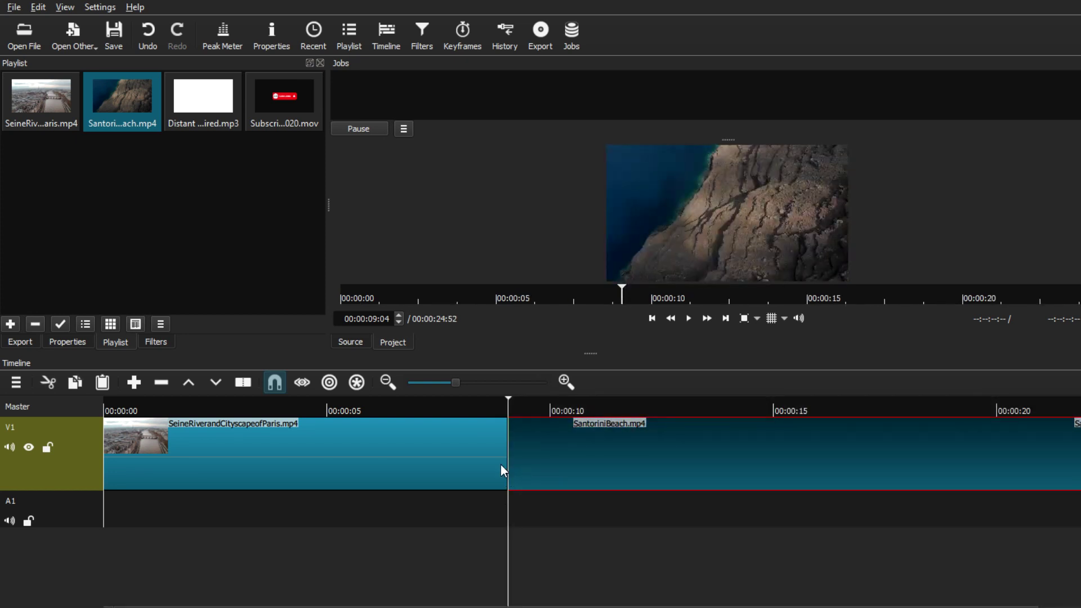
{"action": "left_click_drag", "start_coordinate": [509, 397], "coordinate": [490, 398]}
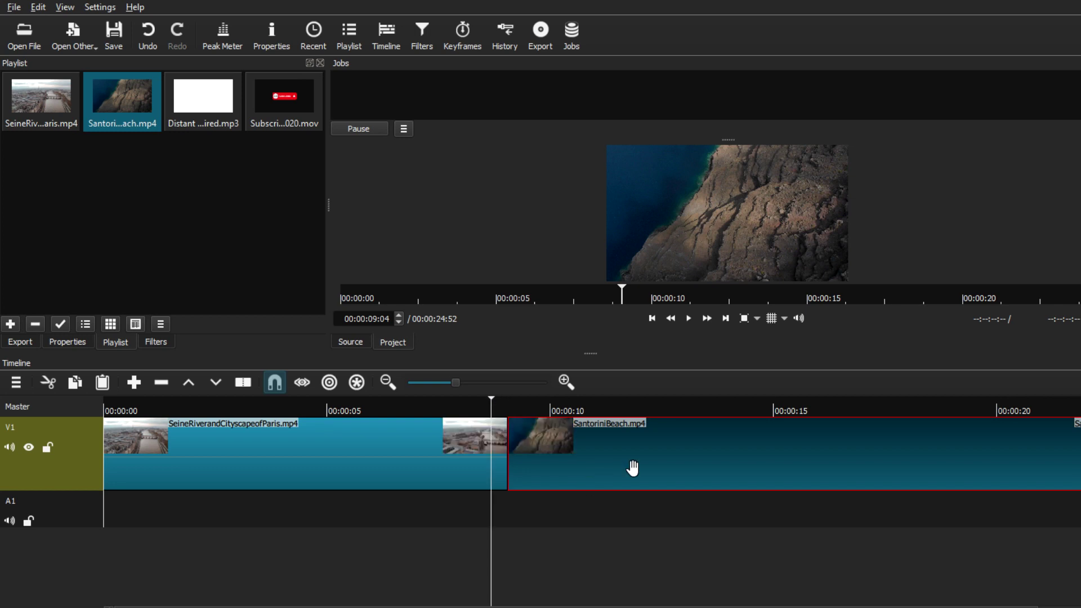
{"action": "left_click_drag", "start_coordinate": [618, 468], "coordinate": [595, 470]}
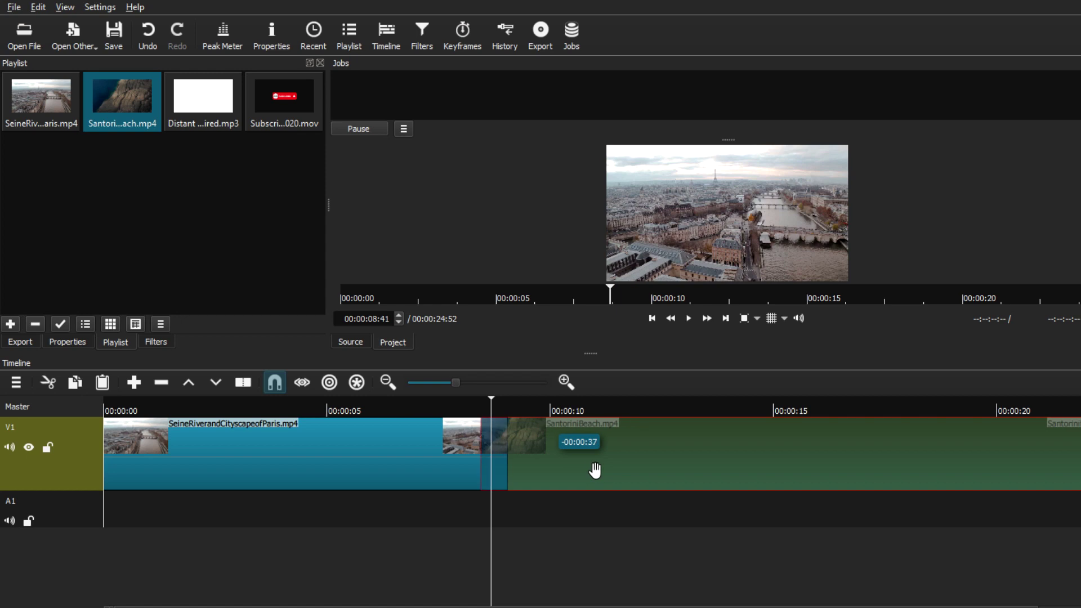
{"action": "left_click_drag", "start_coordinate": [595, 470], "coordinate": [596, 470]}
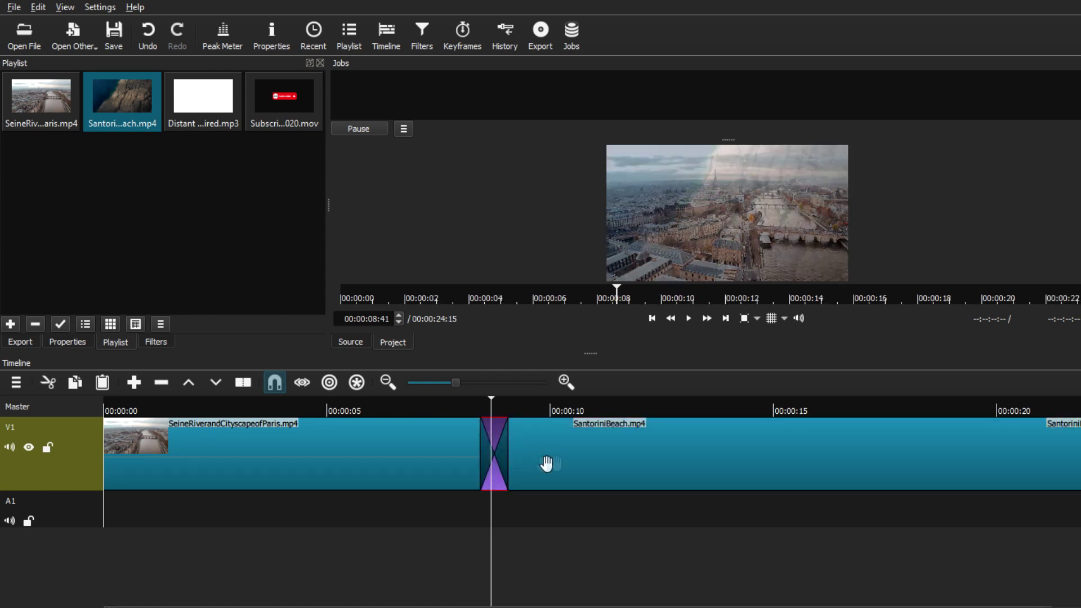
{"action": "left_click", "coordinate": [448, 384]}
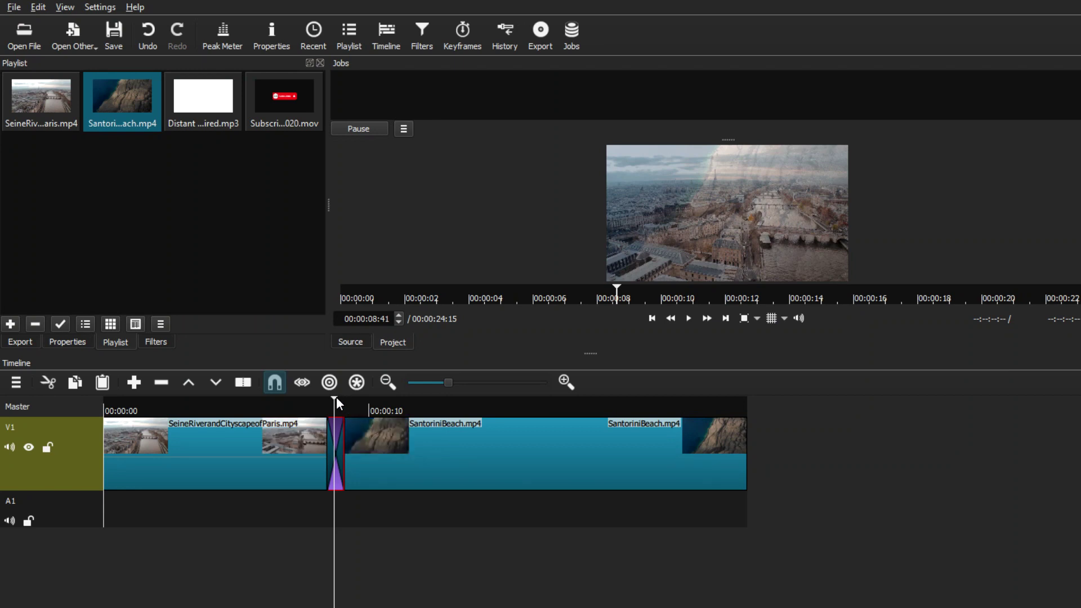
- Split the Santorini clip at the playhead and delete its tail, ending at 00:00:18:45
{"action": "left_click_drag", "start_coordinate": [337, 396], "coordinate": [601, 448]}
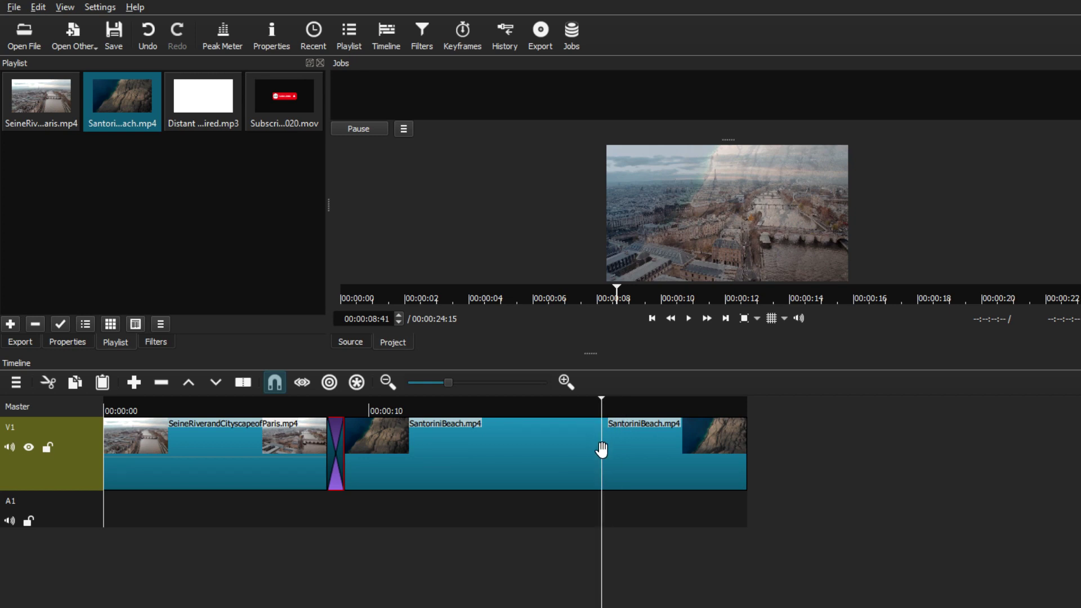
{"action": "right_click", "coordinate": [602, 449]}
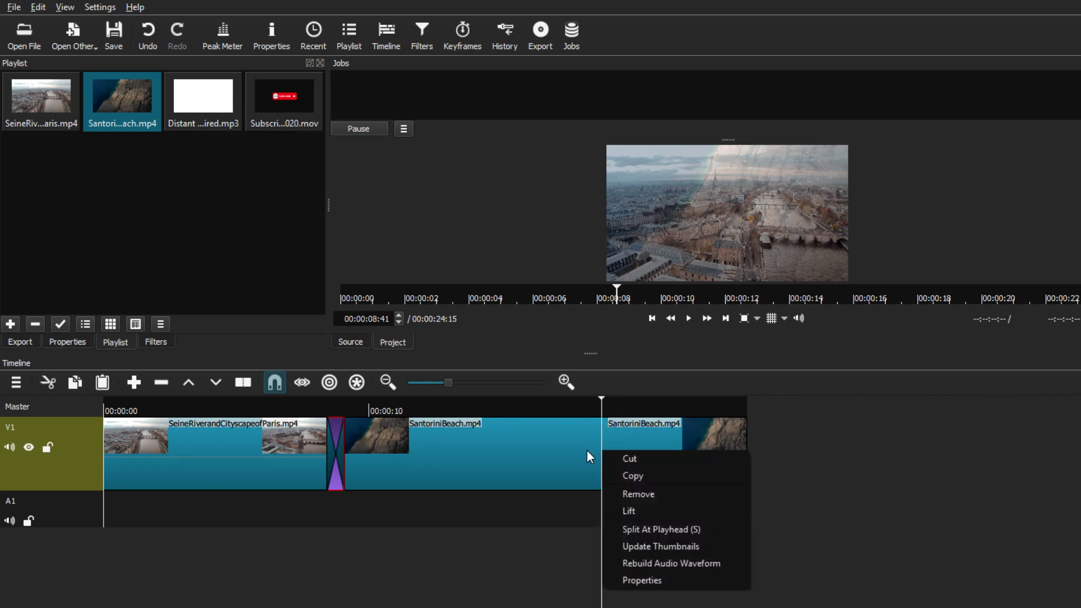
{"action": "left_click", "coordinate": [587, 456]}
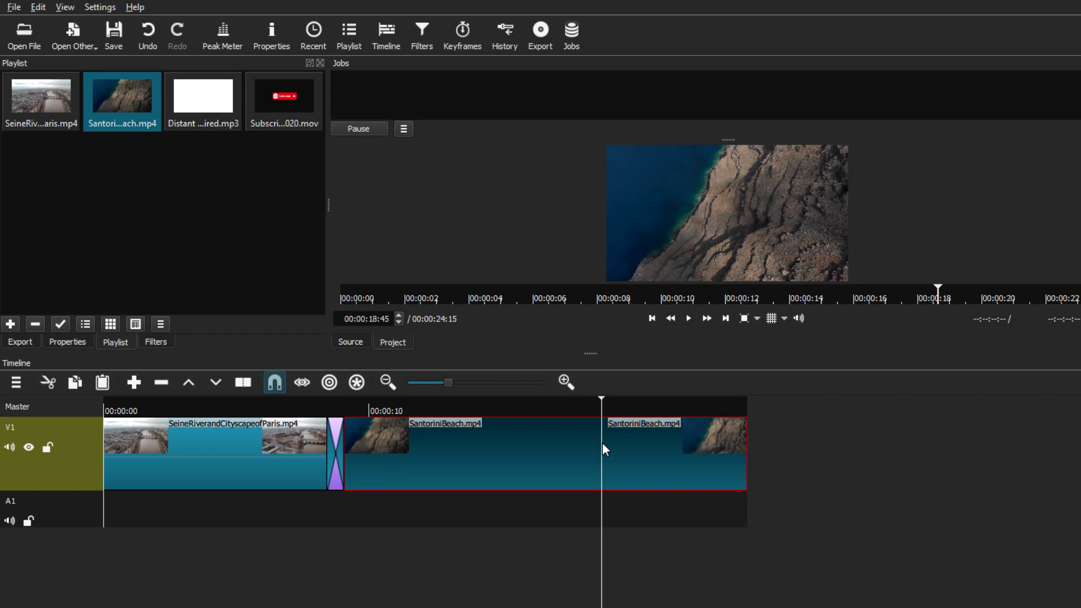
{"action": "right_click", "coordinate": [604, 449]}
{"action": "left_click", "coordinate": [650, 518]}
{"action": "key", "text": "Delete"}
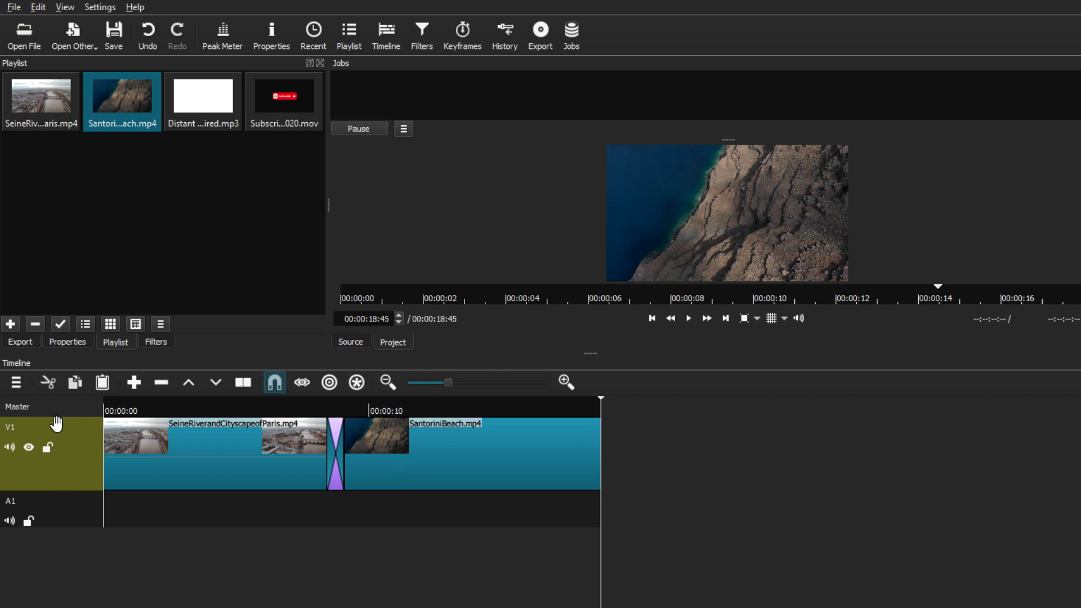
{"action": "left_click", "coordinate": [11, 382]}
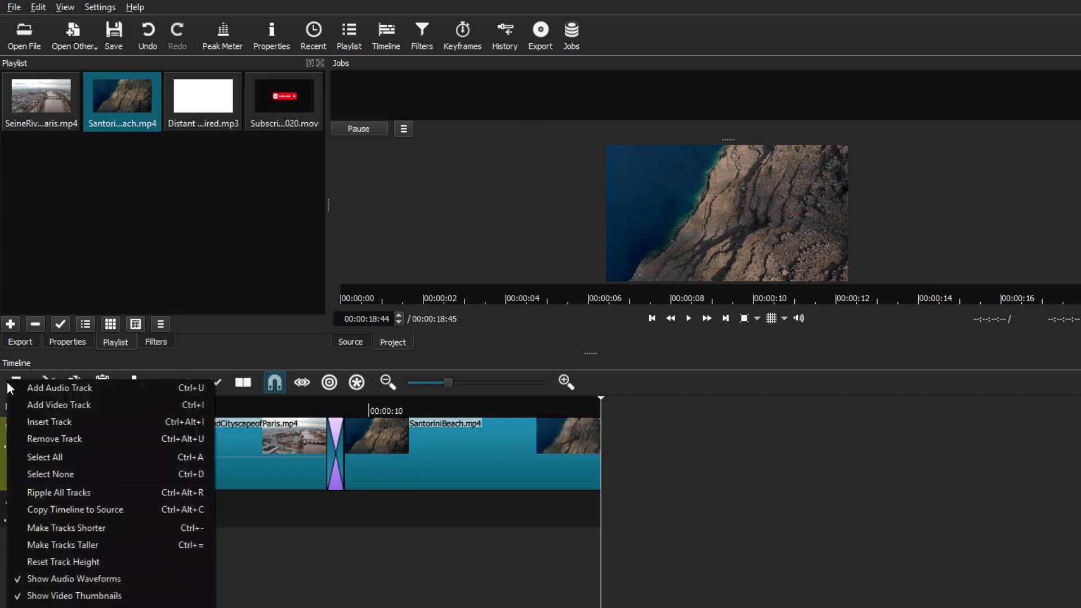
- Add track V2 and place Subscribe Button 2020.mov on it at 10 seconds
{"action": "left_click", "coordinate": [40, 402]}
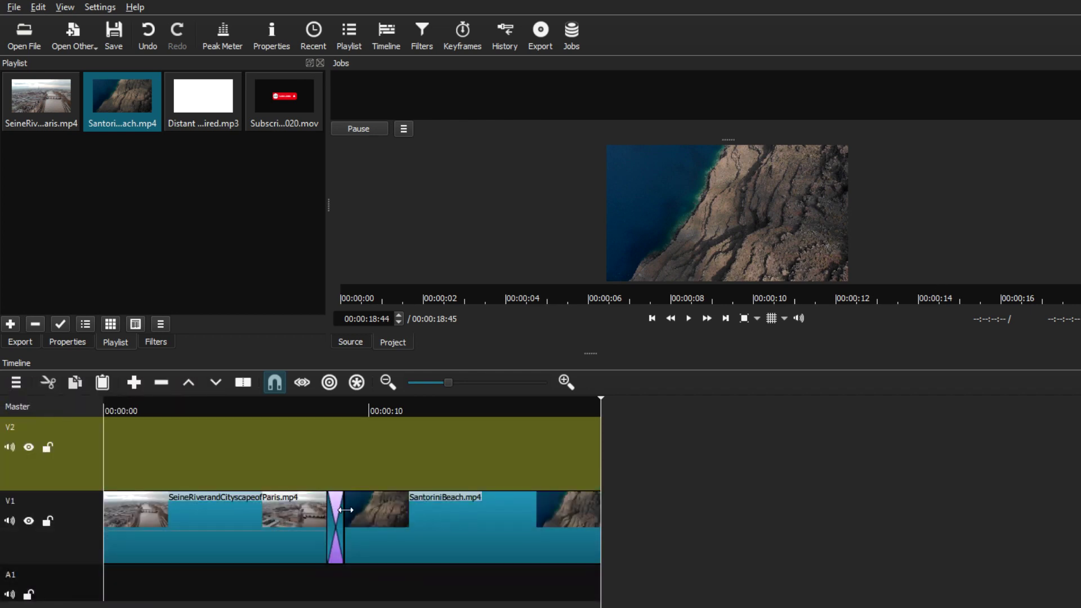
{"action": "left_click", "coordinate": [296, 112]}
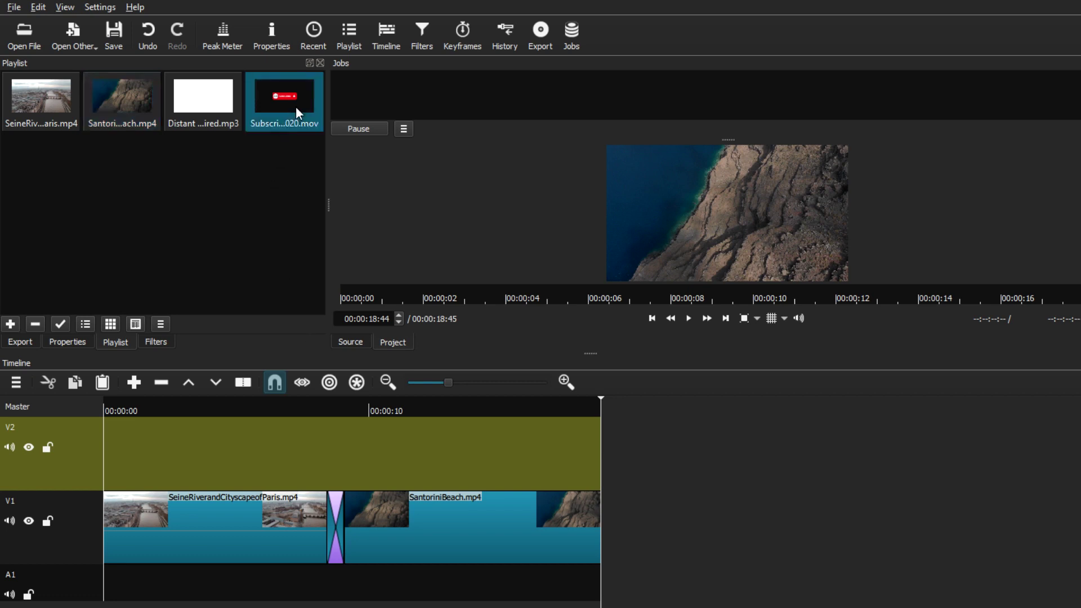
{"action": "left_click_drag", "start_coordinate": [296, 107], "coordinate": [374, 457]}
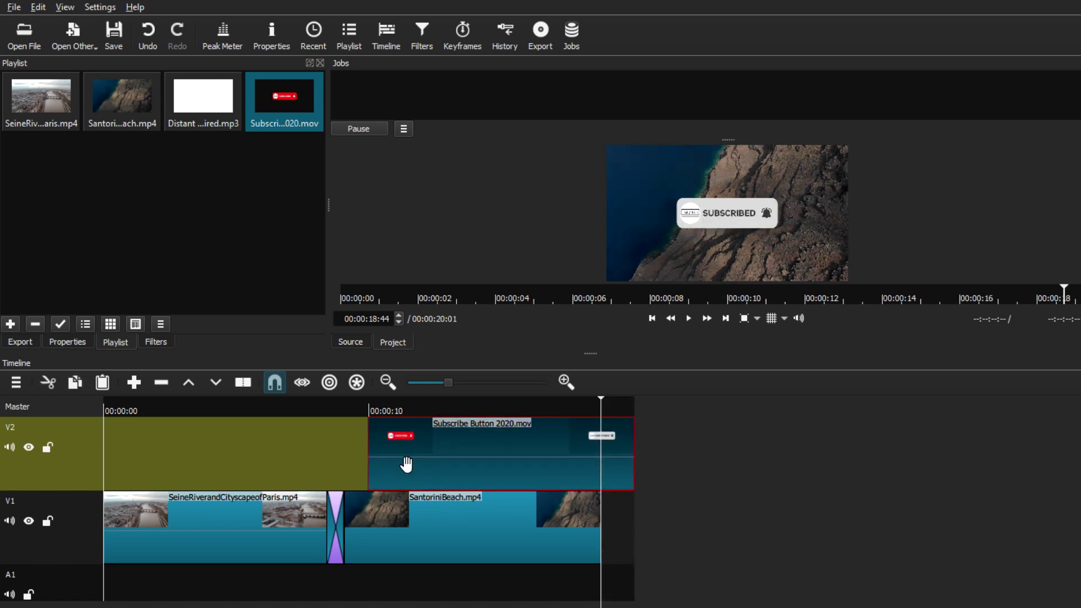
{"action": "left_click_drag", "start_coordinate": [600, 398], "coordinate": [500, 413]}
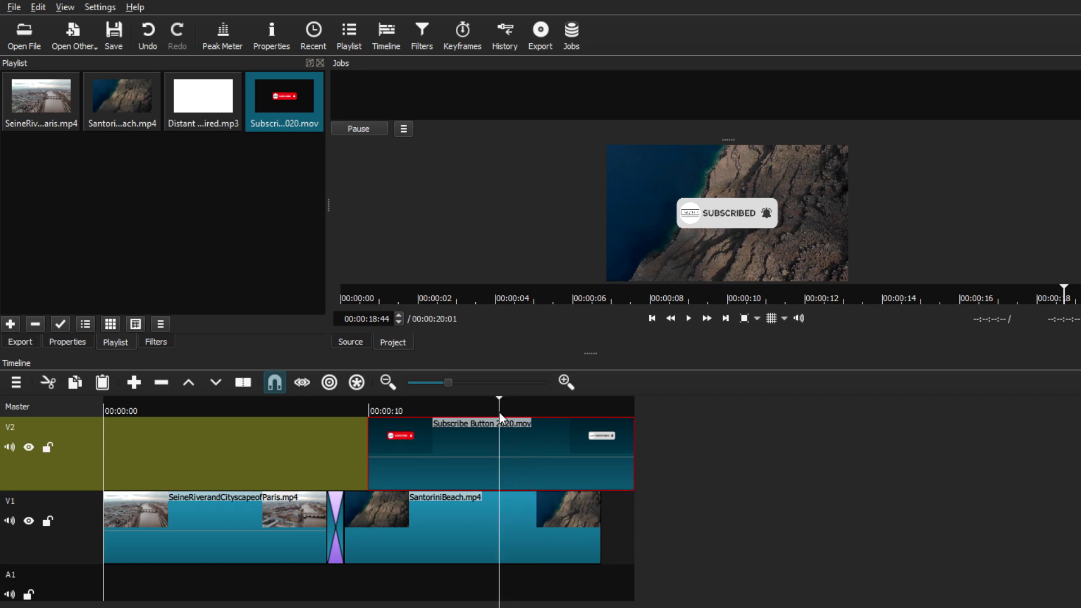
- Split the Subscribe Button overlay at 00:00:14:54 and delete the part after it
{"action": "right_click", "coordinate": [501, 462]}
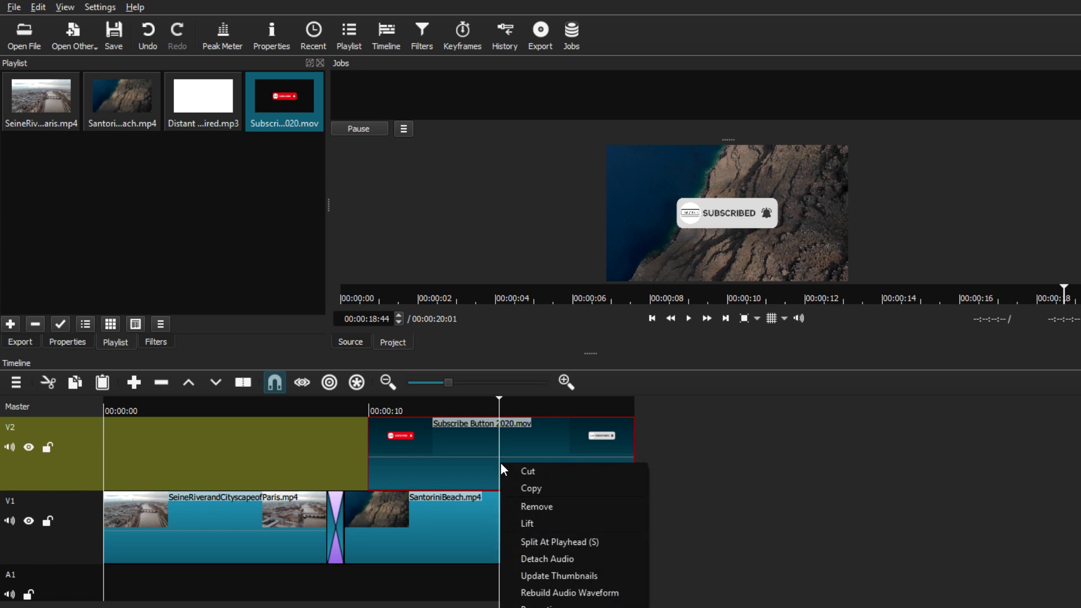
{"action": "left_click", "coordinate": [541, 544]}
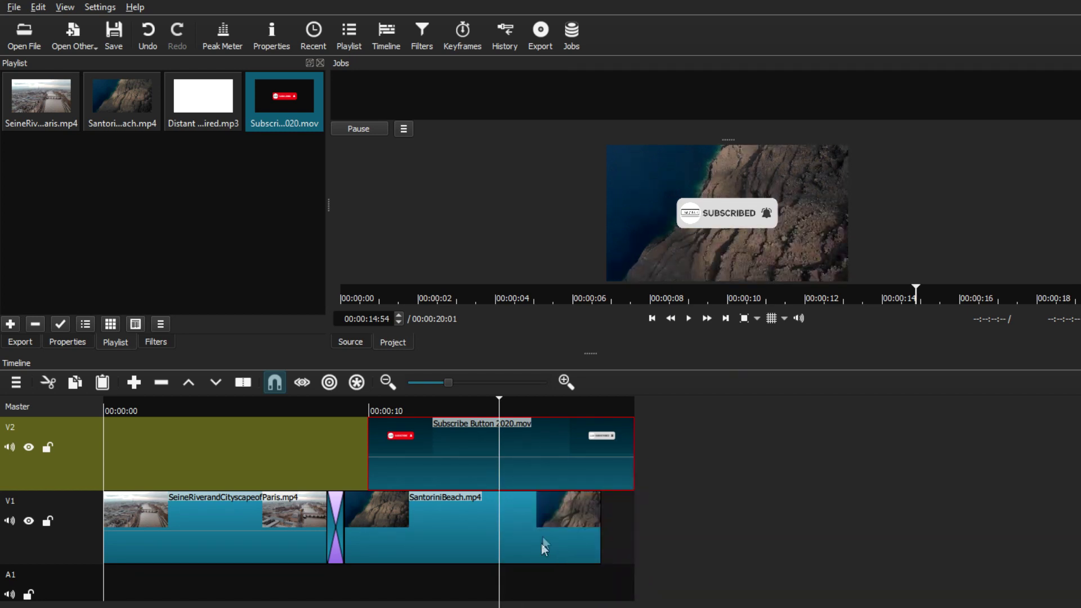
{"action": "key", "text": "s"}
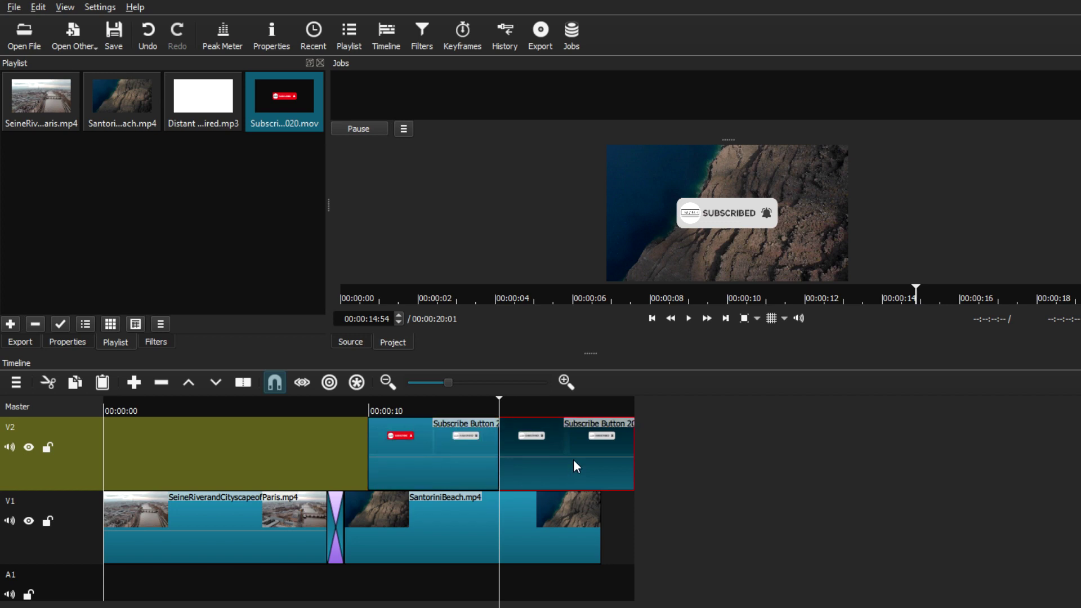
{"action": "key", "text": "Delete"}
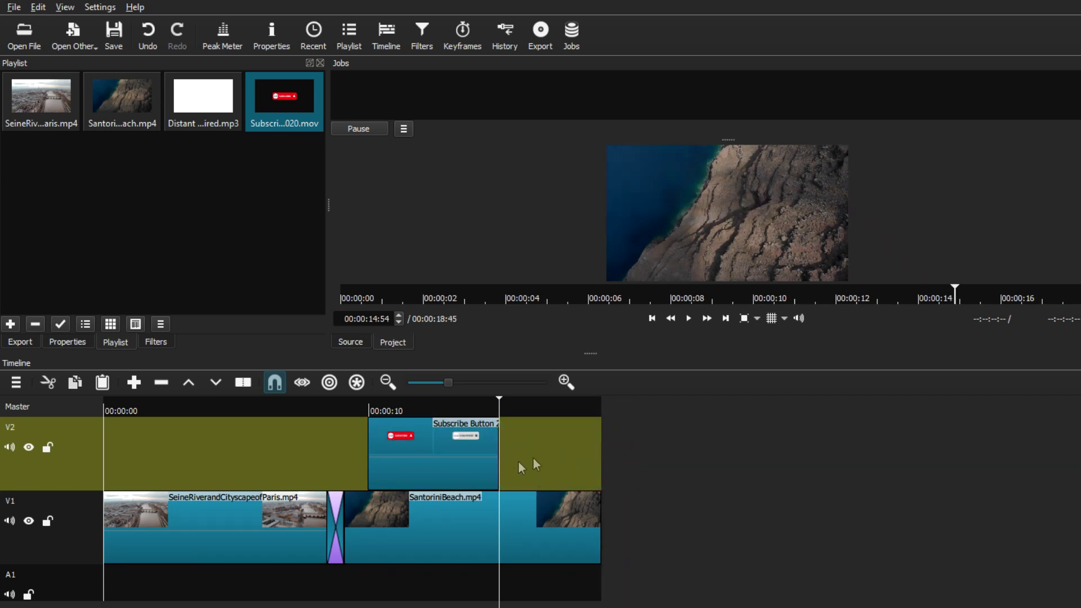
{"action": "left_click_drag", "start_coordinate": [473, 401], "coordinate": [312, 427]}
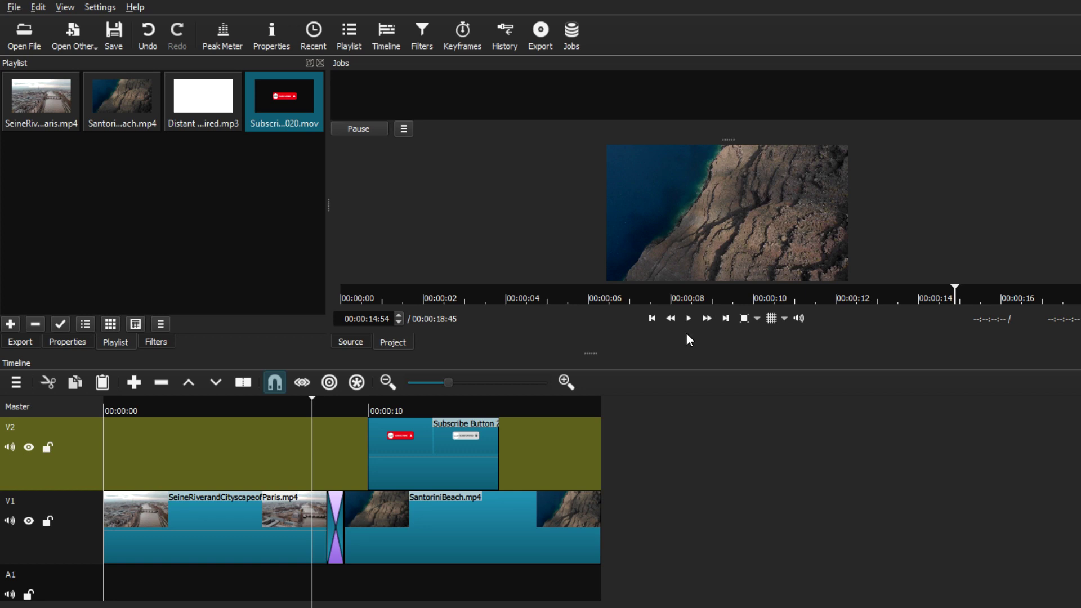
{"action": "left_click", "coordinate": [370, 401]}
{"action": "key", "text": "Right"}
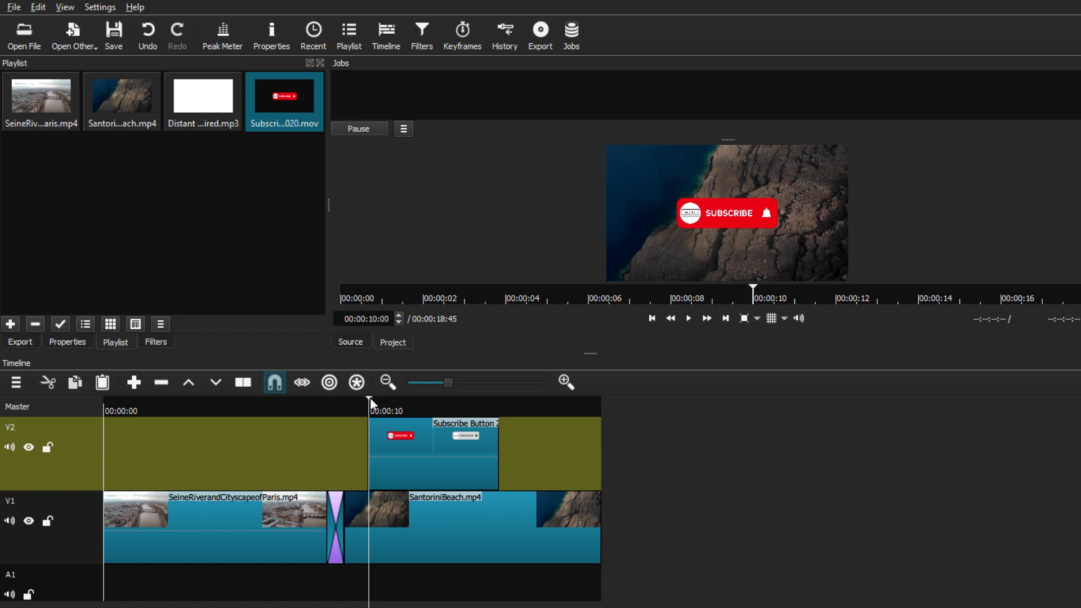
{"action": "left_click_drag", "start_coordinate": [370, 398], "coordinate": [292, 407]}
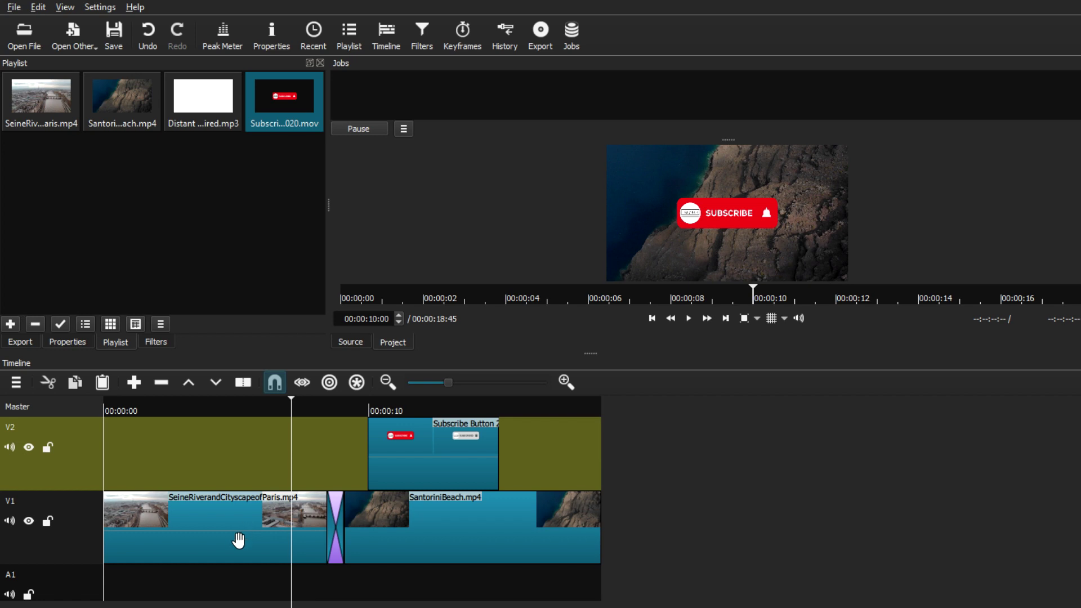
- Add a one-second Fade In Video filter to the SeineRiver clip
{"action": "left_click", "coordinate": [251, 560]}
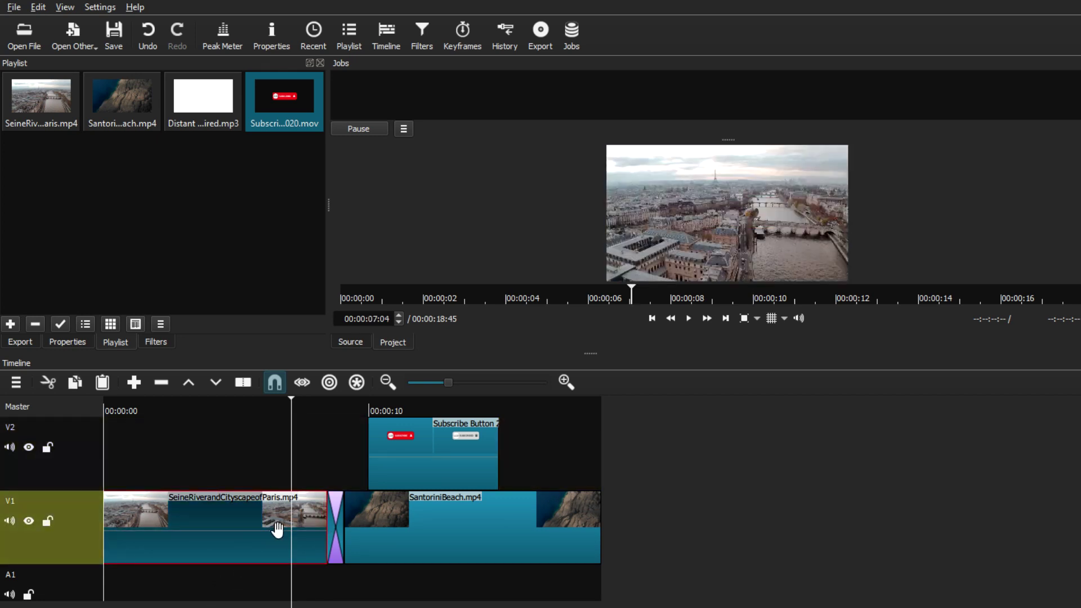
{"action": "left_click", "coordinate": [170, 339]}
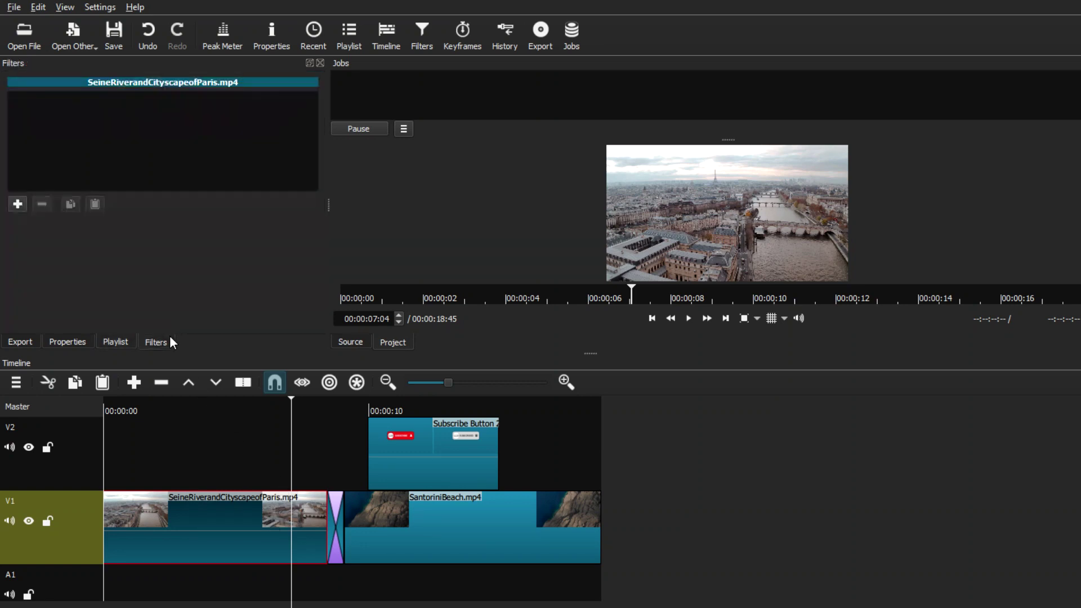
{"action": "left_click", "coordinate": [17, 204]}
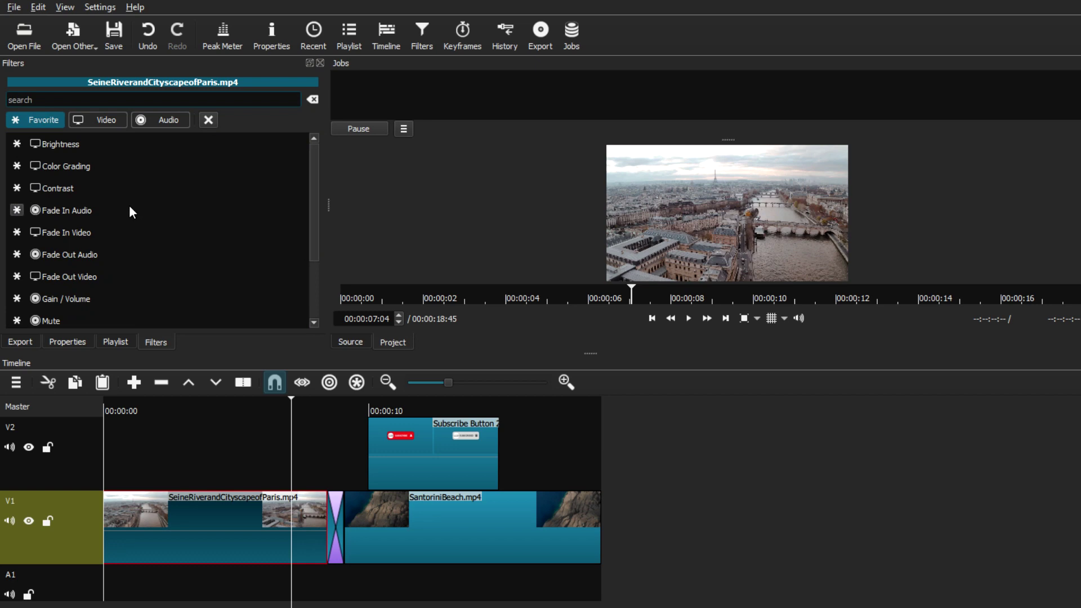
{"action": "left_click", "coordinate": [106, 120]}
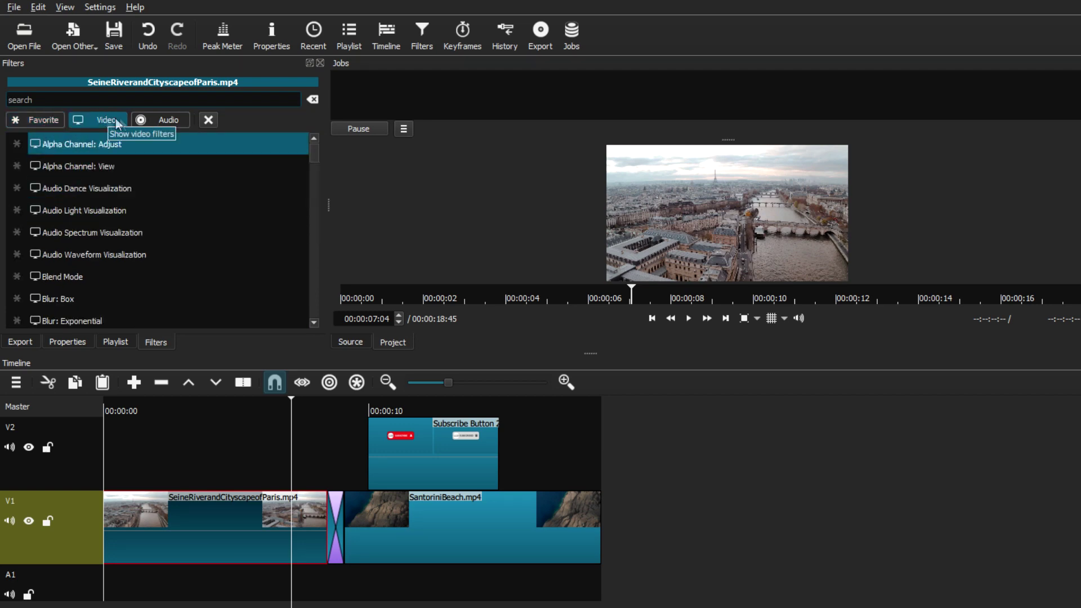
{"action": "scroll", "coordinate": [157, 206], "scroll_direction": "down", "scroll_amount": 1}
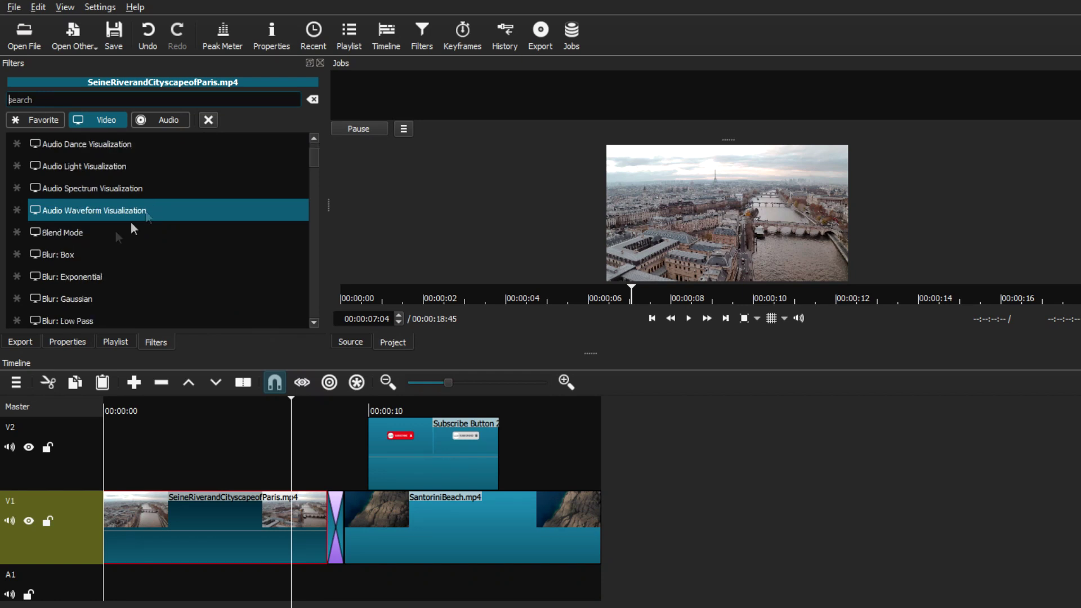
{"action": "scroll", "coordinate": [150, 235], "scroll_direction": "down", "scroll_amount": 3}
{"action": "scroll", "coordinate": [150, 237], "scroll_direction": "down", "scroll_amount": 5}
{"action": "scroll", "coordinate": [150, 235], "scroll_direction": "down", "scroll_amount": 1}
{"action": "left_click", "coordinate": [64, 232]}
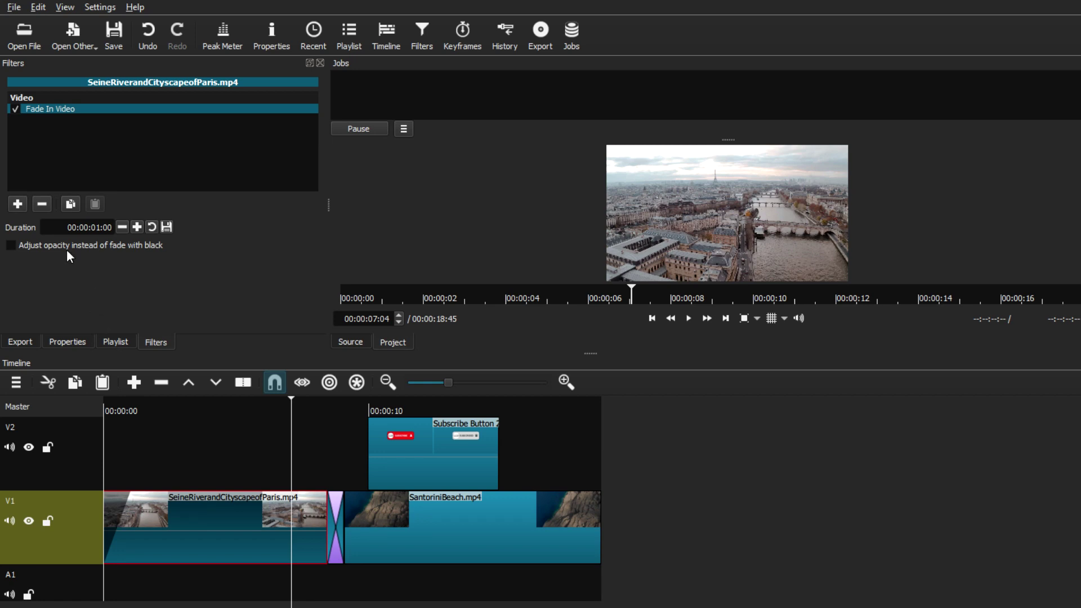
- Browse the video filter list again, then return to the Playlist
{"action": "left_click", "coordinate": [24, 203]}
{"action": "scroll", "coordinate": [154, 231], "scroll_direction": "down", "scroll_amount": 3}
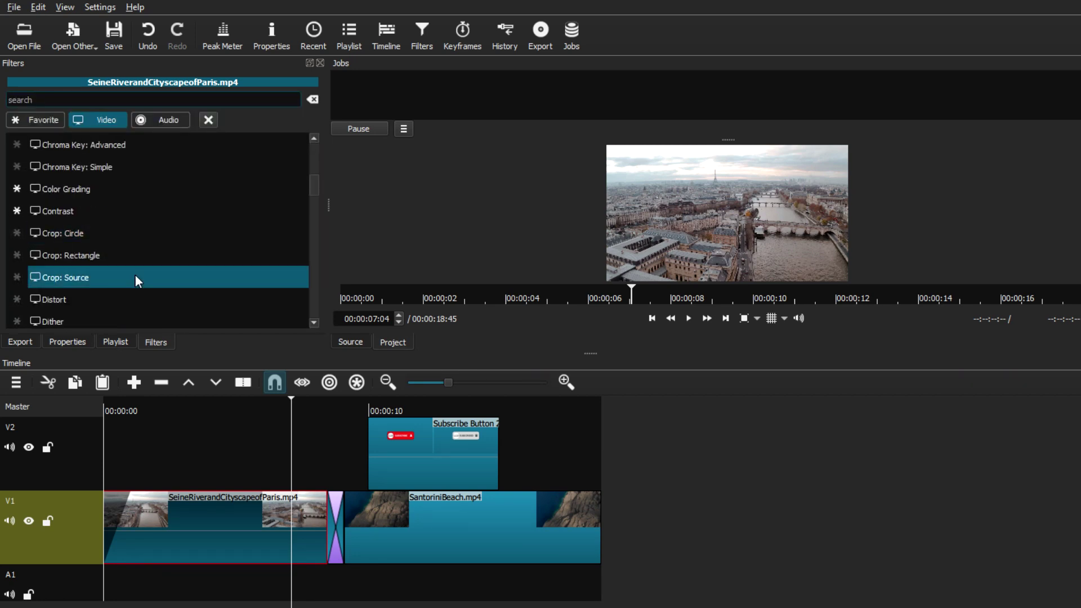
{"action": "scroll", "coordinate": [97, 271], "scroll_direction": "down", "scroll_amount": 3}
{"action": "scroll", "coordinate": [119, 296], "scroll_direction": "down", "scroll_amount": 2}
{"action": "scroll", "coordinate": [99, 282], "scroll_direction": "down", "scroll_amount": 1}
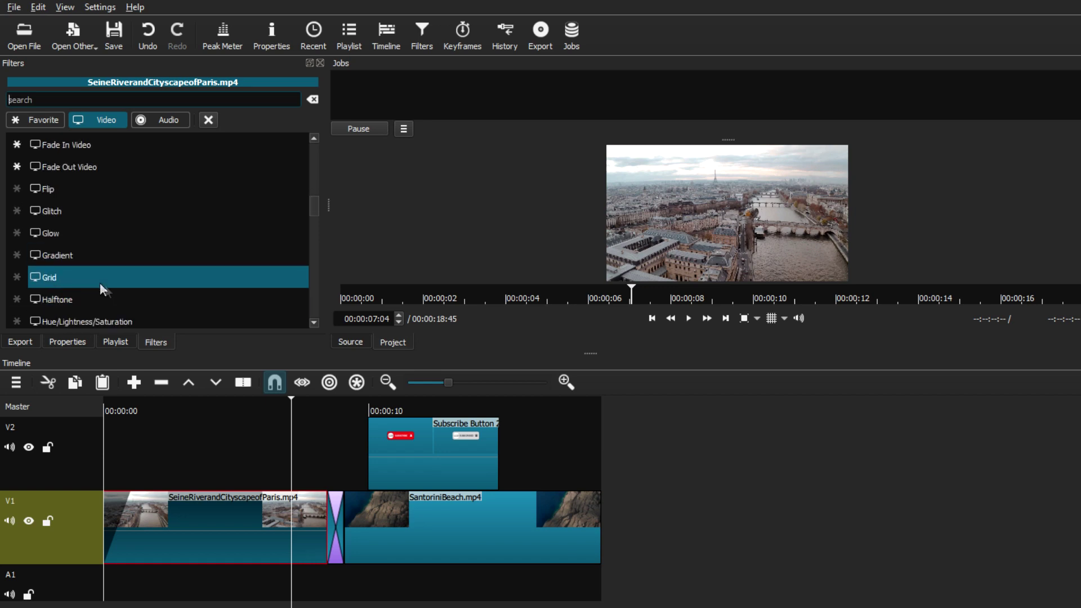
{"action": "scroll", "coordinate": [107, 312], "scroll_direction": "down", "scroll_amount": 1}
{"action": "scroll", "coordinate": [107, 312], "scroll_direction": "up", "scroll_amount": 3}
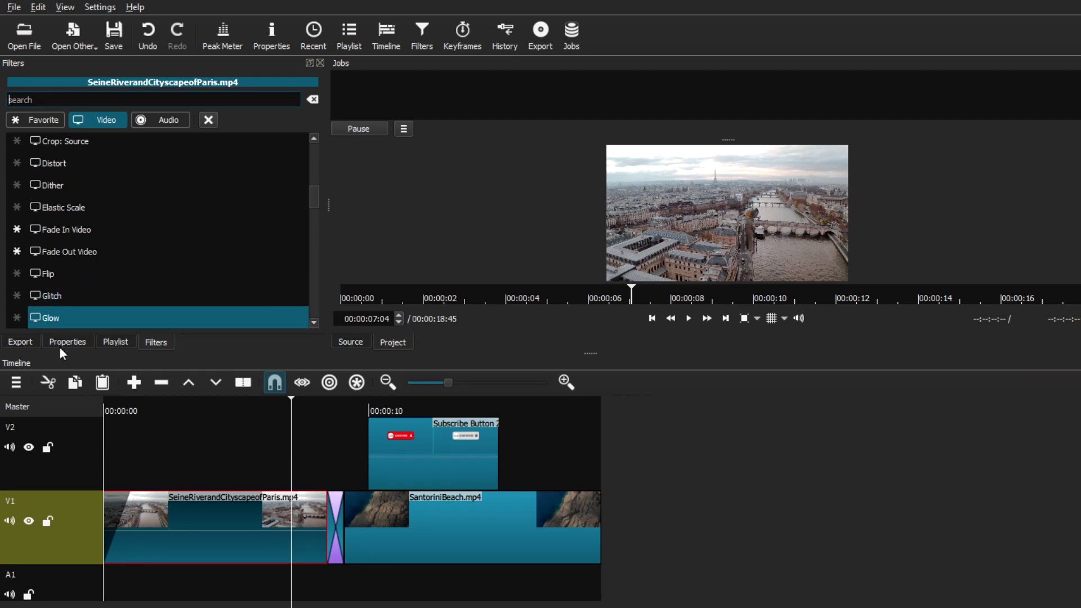
{"action": "left_click", "coordinate": [106, 342]}
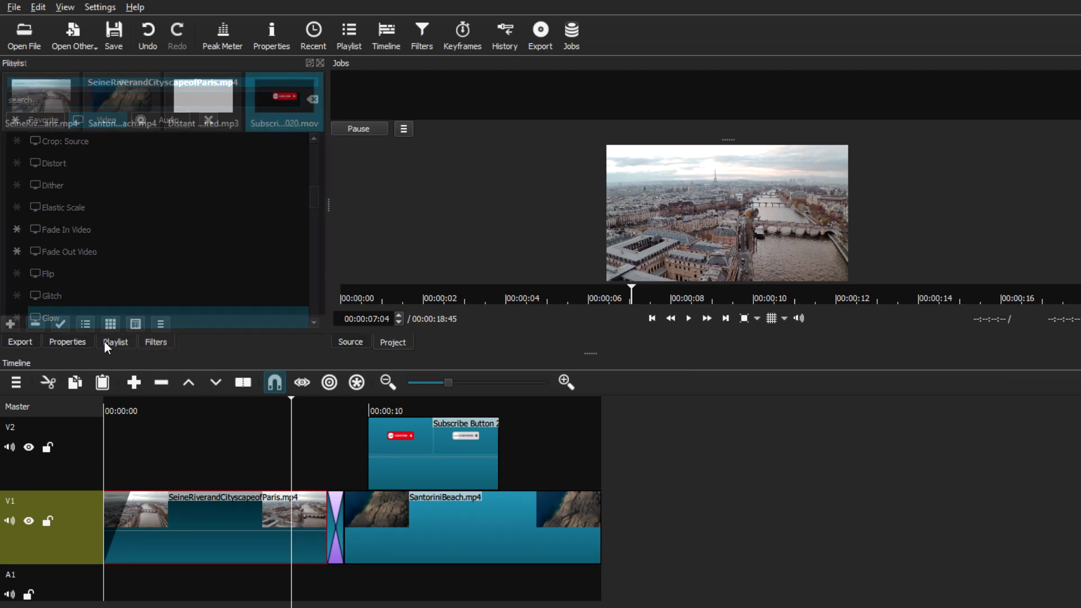
- Apply a one-second Fade Out Video filter to the SantoriniBeach clip
{"action": "left_click", "coordinate": [433, 518]}
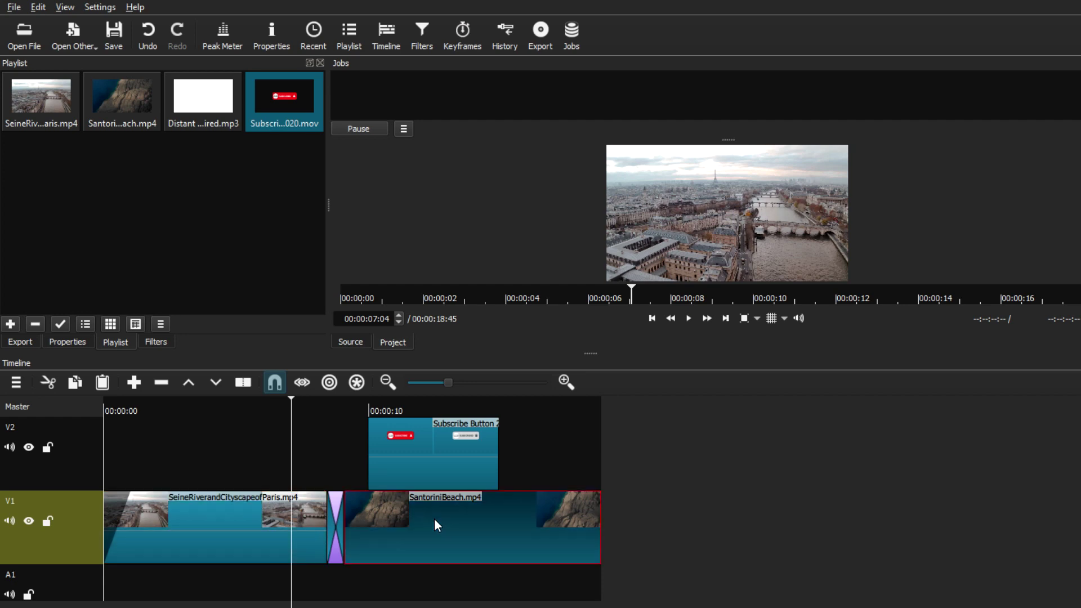
{"action": "left_click", "coordinate": [152, 342]}
{"action": "left_click", "coordinate": [12, 206]}
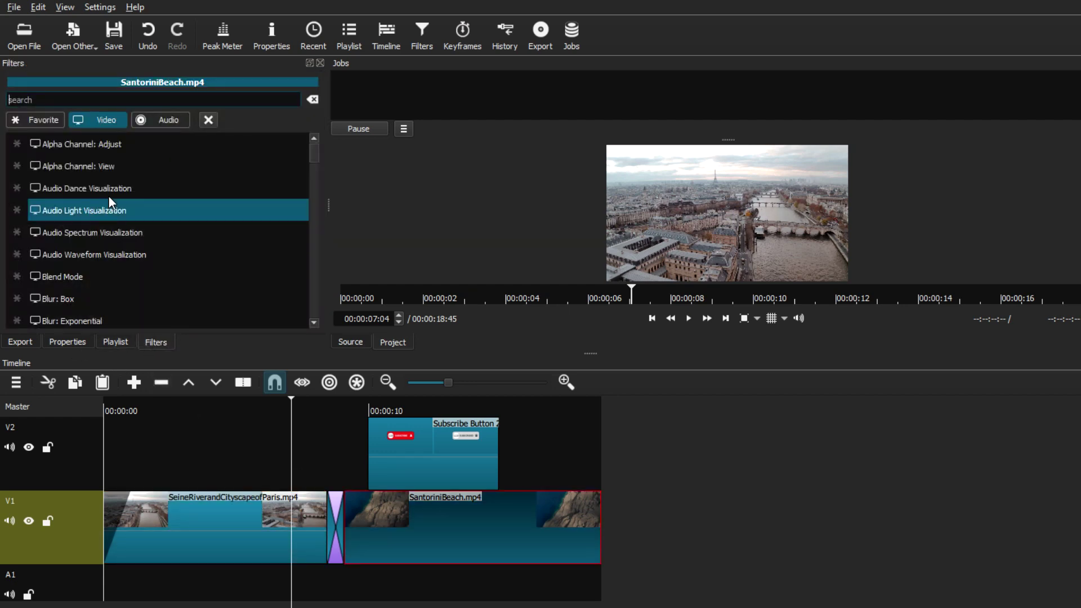
{"action": "scroll", "coordinate": [114, 224], "scroll_direction": "down", "scroll_amount": 3}
{"action": "scroll", "coordinate": [112, 224], "scroll_direction": "down", "scroll_amount": 5}
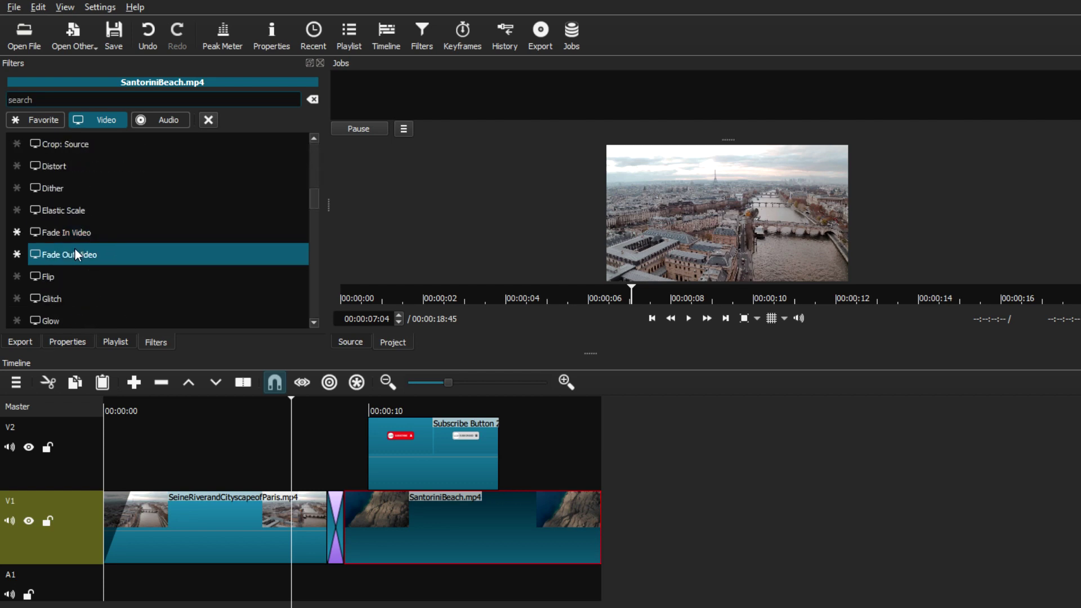
{"action": "left_click", "coordinate": [75, 253]}
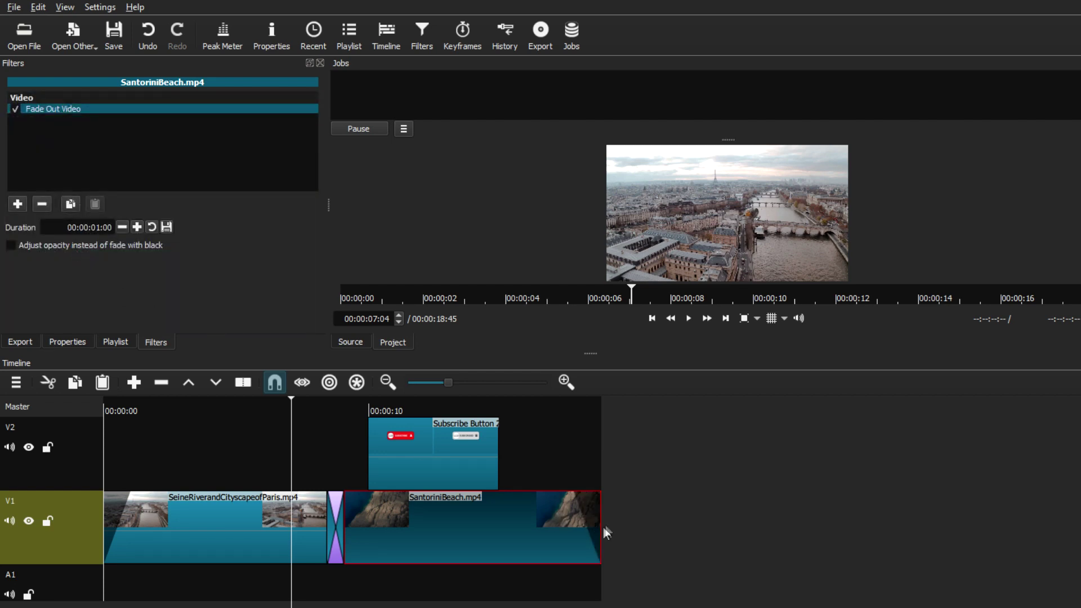
{"action": "left_click", "coordinate": [130, 343]}
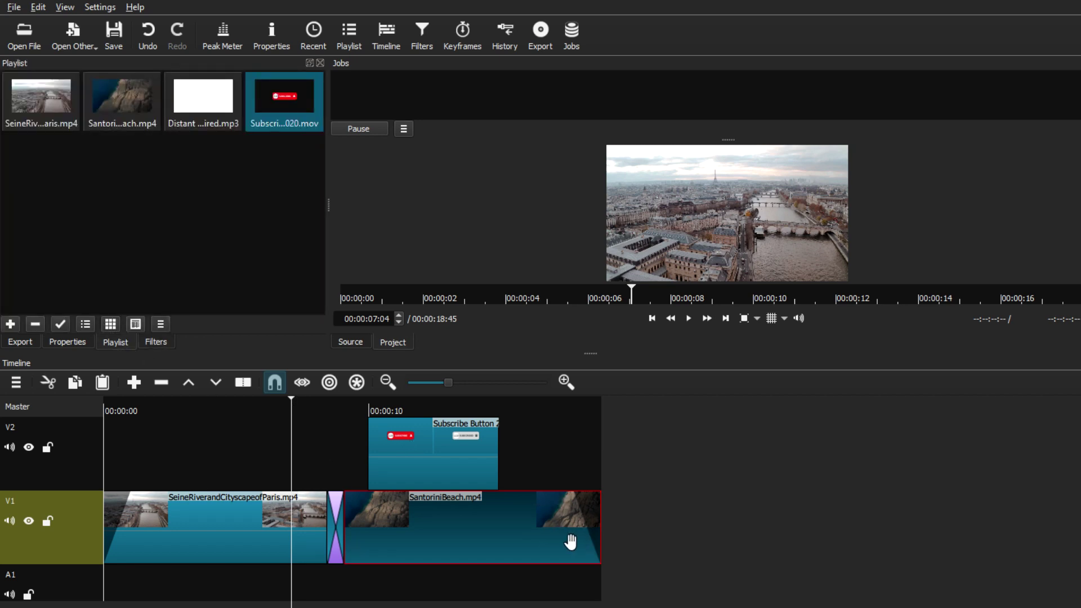
- Place Distant Lakey Inspired.mp3 on track A1 starting at 00:00:00
{"action": "scroll", "coordinate": [450, 479], "scroll_direction": "down", "scroll_amount": 1}
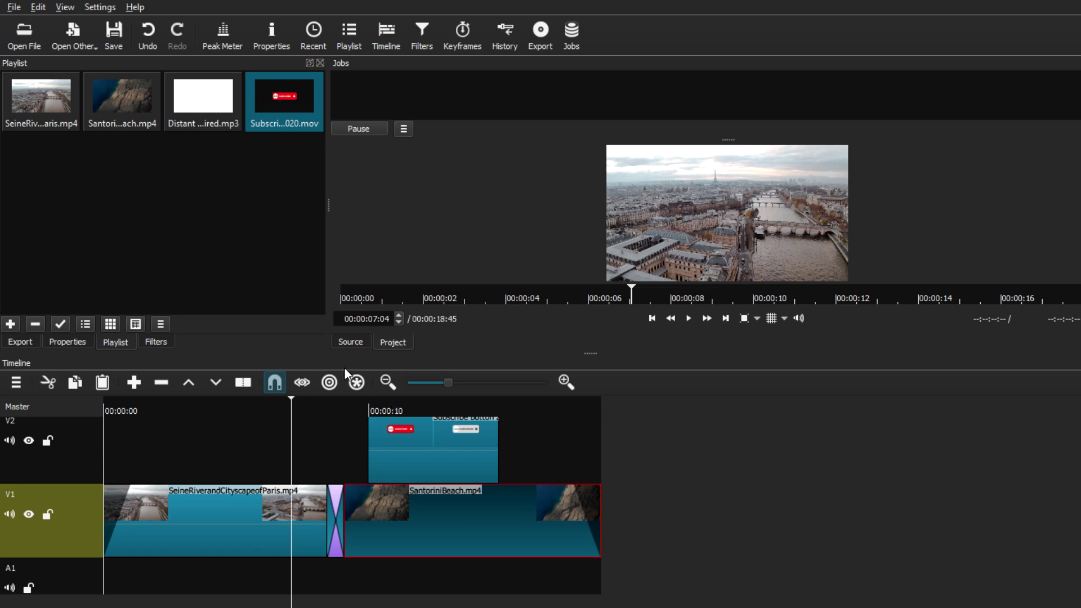
{"action": "left_click", "coordinate": [222, 124]}
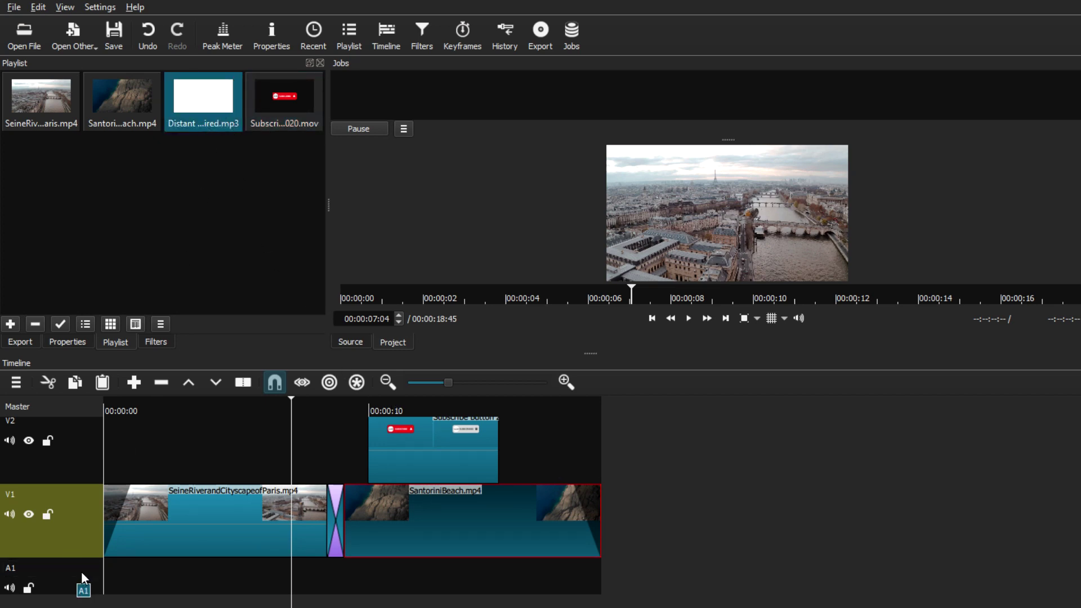
{"action": "left_click_drag", "start_coordinate": [207, 110], "coordinate": [107, 576]}
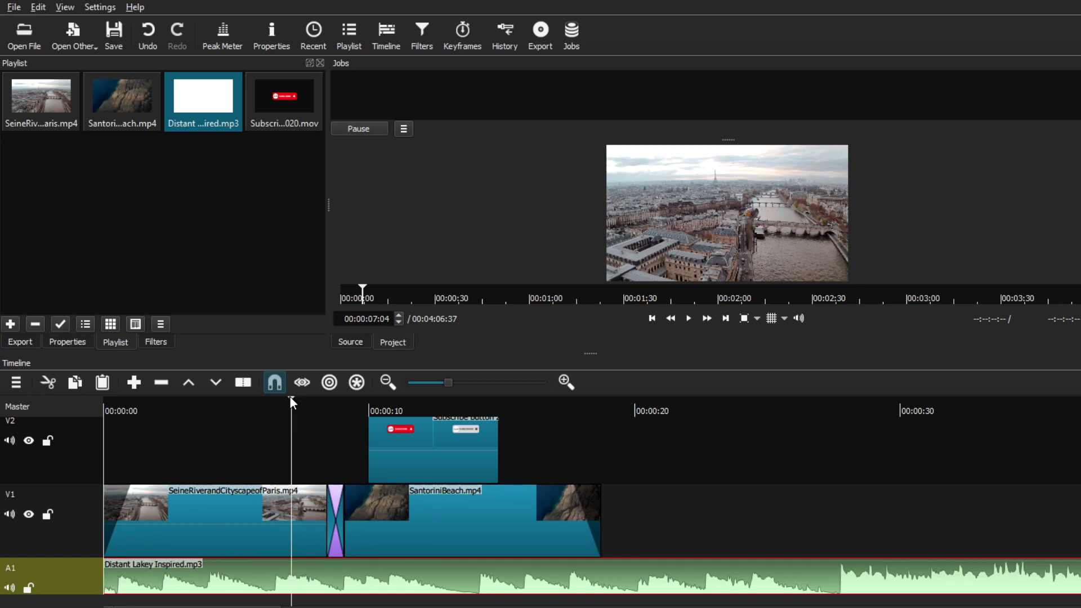
{"action": "left_click_drag", "start_coordinate": [290, 397], "coordinate": [600, 457]}
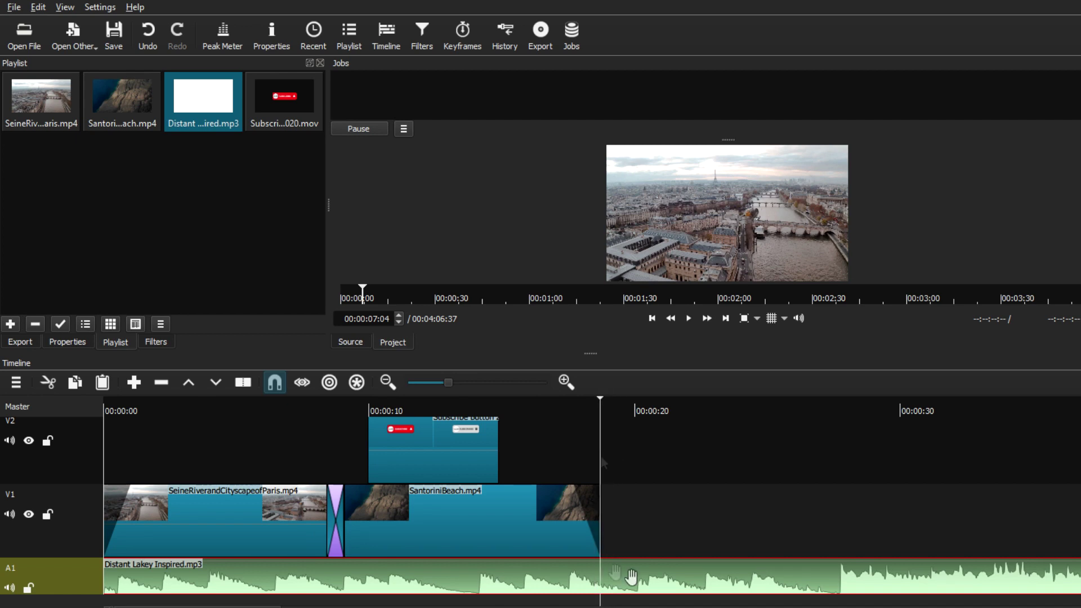
- Split the A1 music at the playhead where the Santorini clip ends, delete the tail, and select the remaining music
{"action": "right_click", "coordinate": [602, 572]}
{"action": "left_click", "coordinate": [641, 597]}
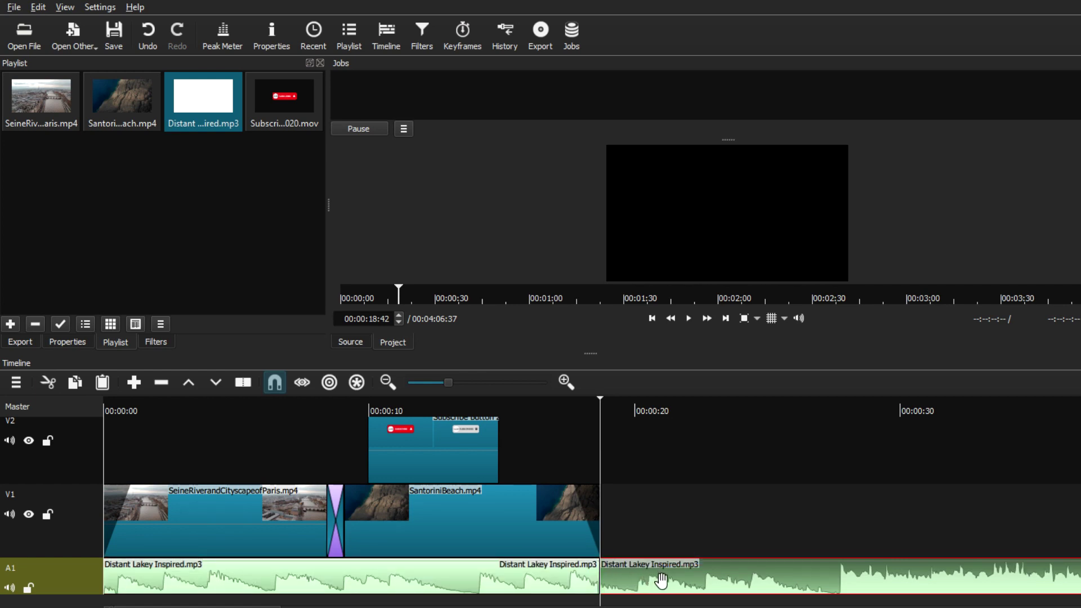
{"action": "key", "text": "Delete"}
{"action": "left_click_drag", "start_coordinate": [589, 354], "coordinate": [589, 342]}
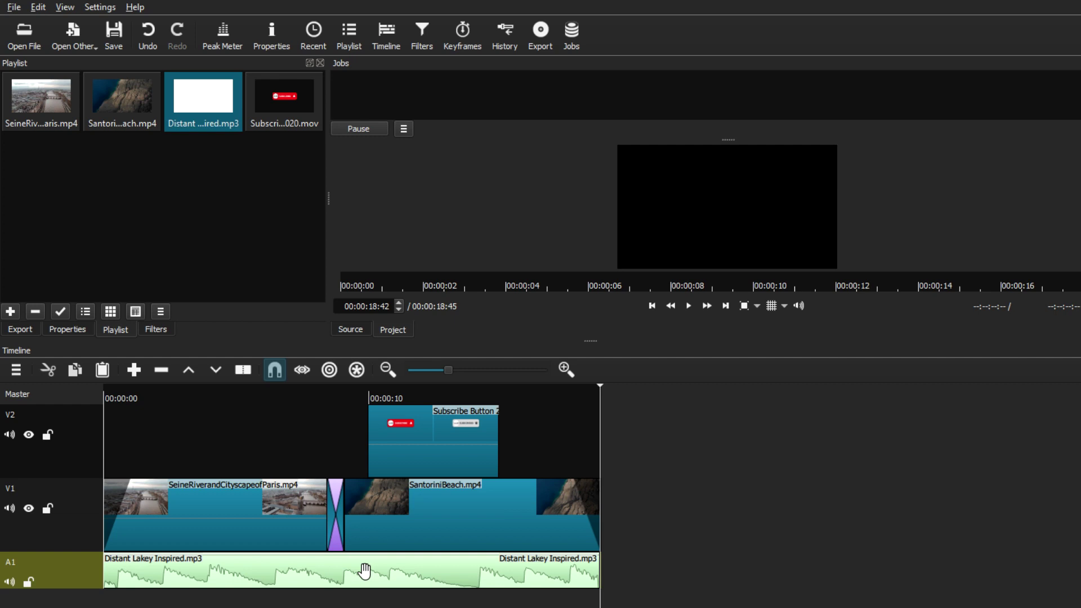
{"action": "left_click", "coordinate": [394, 572]}
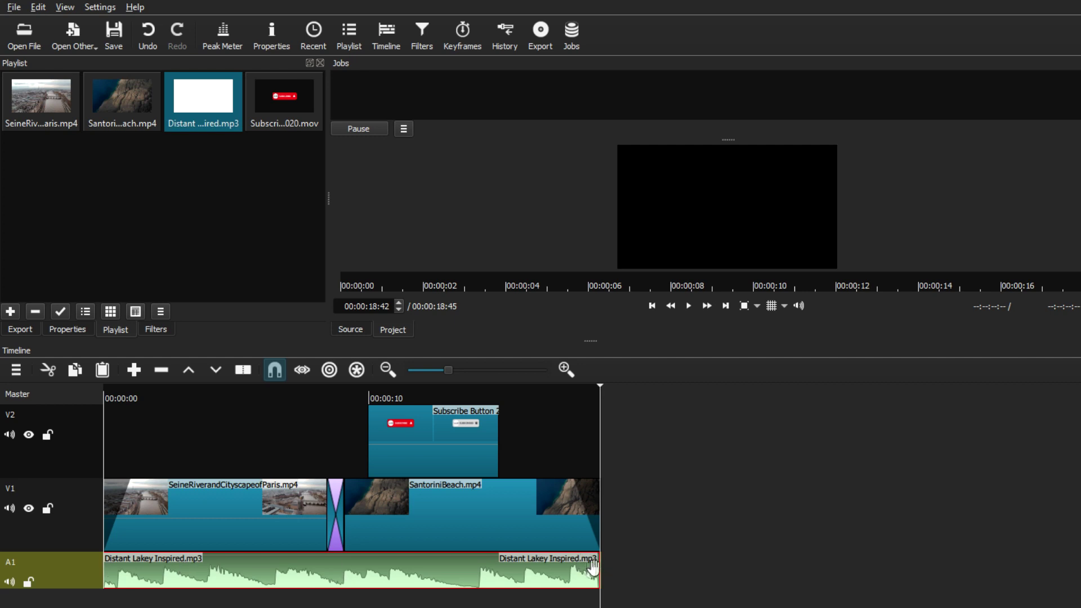
- Add a Fade In Audio filter to the music and shorten its duration slightly
{"action": "left_click", "coordinate": [155, 330]}
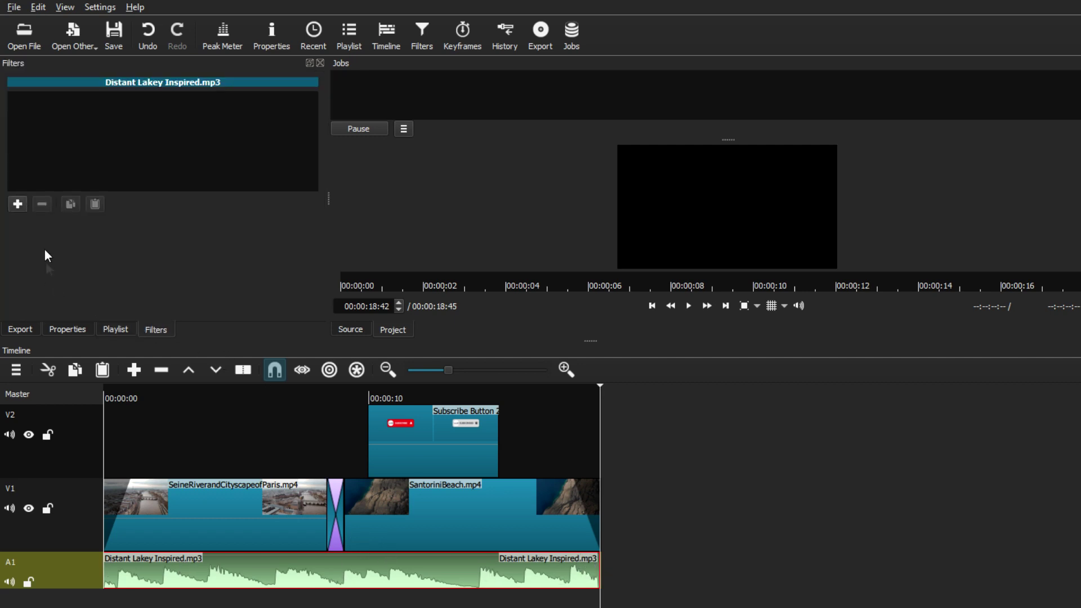
{"action": "left_click", "coordinate": [18, 204]}
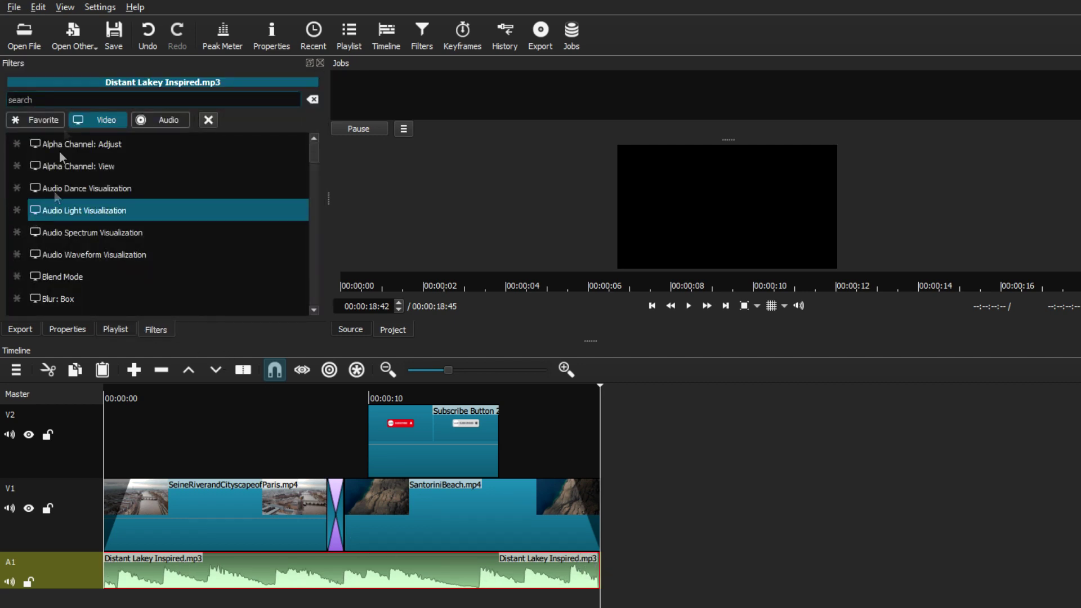
{"action": "left_click", "coordinate": [157, 117]}
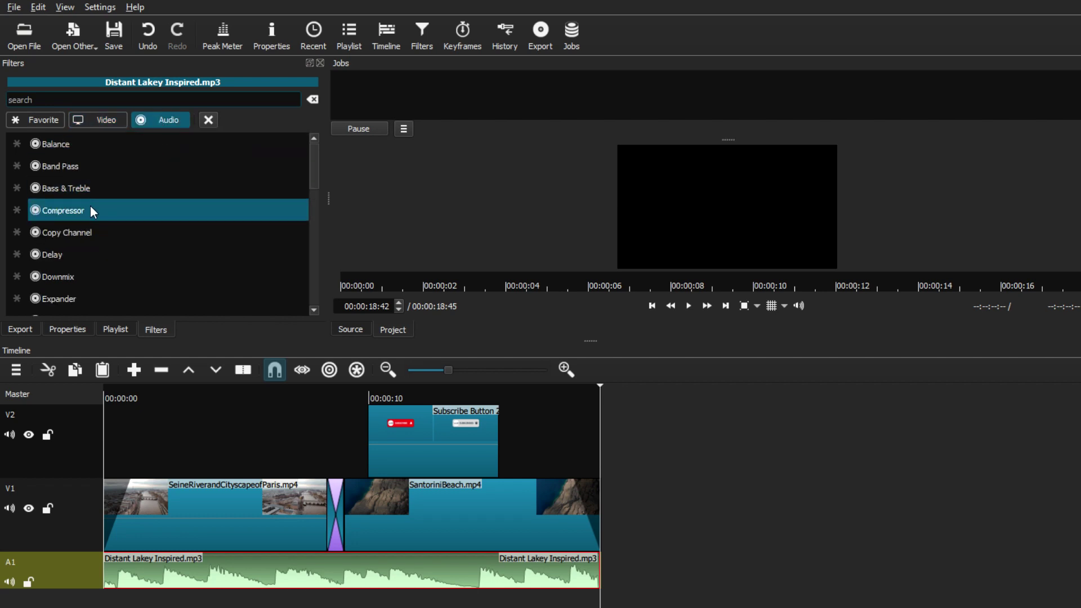
{"action": "scroll", "coordinate": [91, 207], "scroll_direction": "down", "scroll_amount": 2}
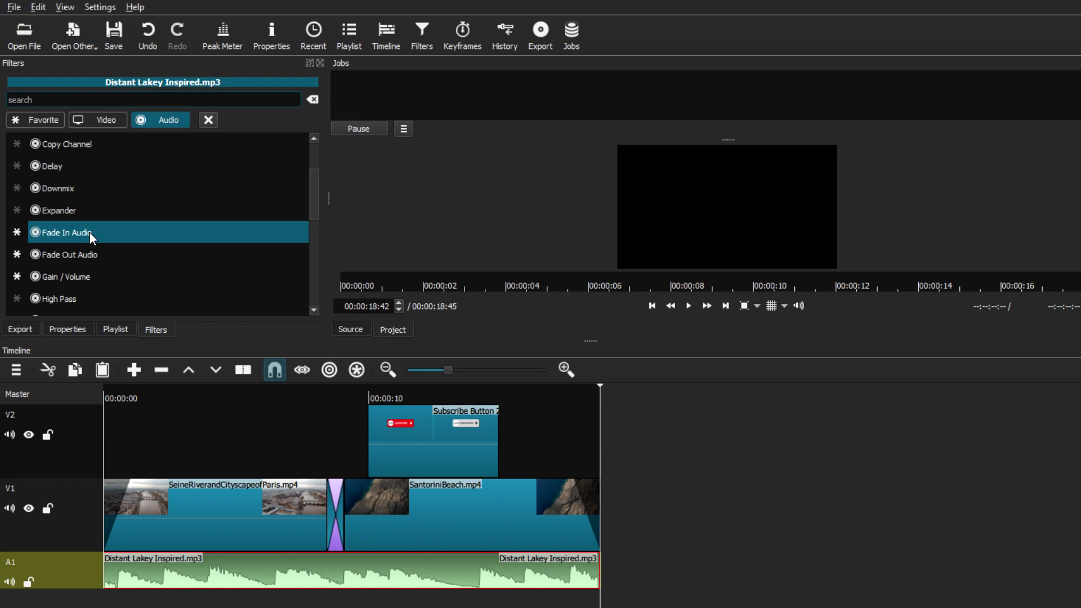
{"action": "left_click", "coordinate": [89, 232]}
{"action": "left_click", "coordinate": [122, 226]}
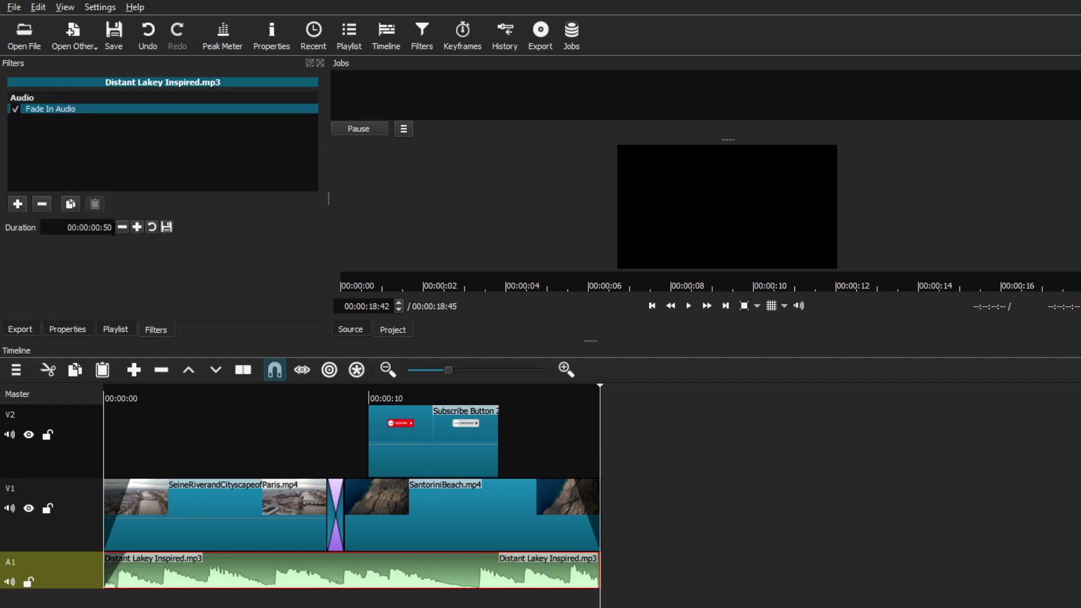
- Add a Fade Out Audio filter with a 00:00:00:50 duration
{"action": "left_click", "coordinate": [18, 204]}
{"action": "scroll", "coordinate": [96, 249], "scroll_direction": "down", "scroll_amount": 2}
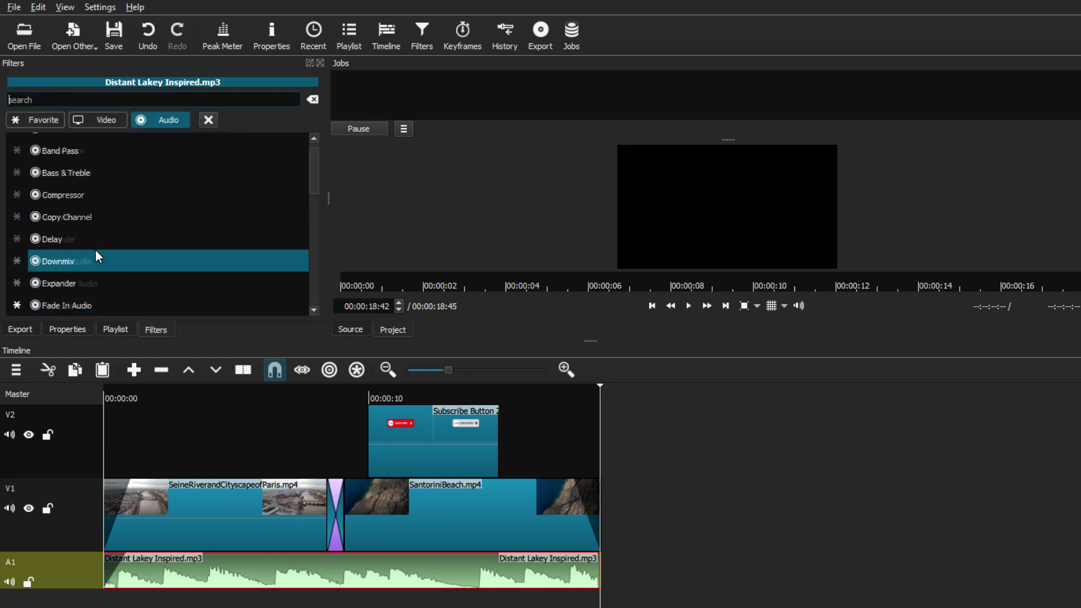
{"action": "left_click", "coordinate": [88, 276]}
{"action": "left_click", "coordinate": [120, 223]}
{"action": "left_click", "coordinate": [120, 223]}
{"action": "left_click", "coordinate": [120, 223]}
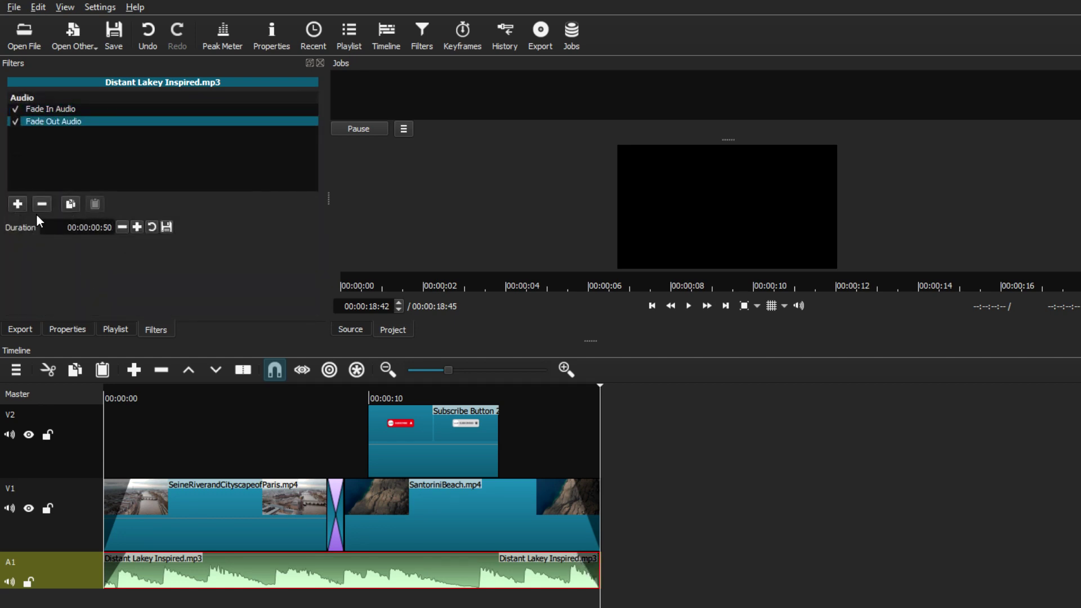
- Add a Gain / Volume filter at 5.0 dB, then return to the Playlist
{"action": "left_click", "coordinate": [19, 205]}
{"action": "scroll", "coordinate": [160, 268], "scroll_direction": "down", "scroll_amount": 2}
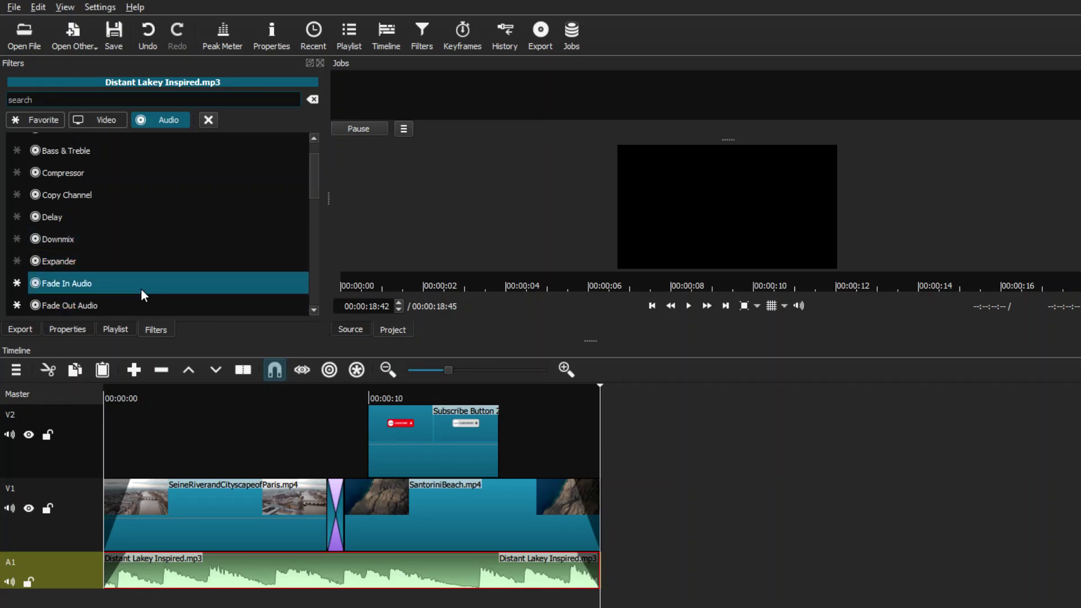
{"action": "scroll", "coordinate": [140, 288], "scroll_direction": "down", "scroll_amount": 4}
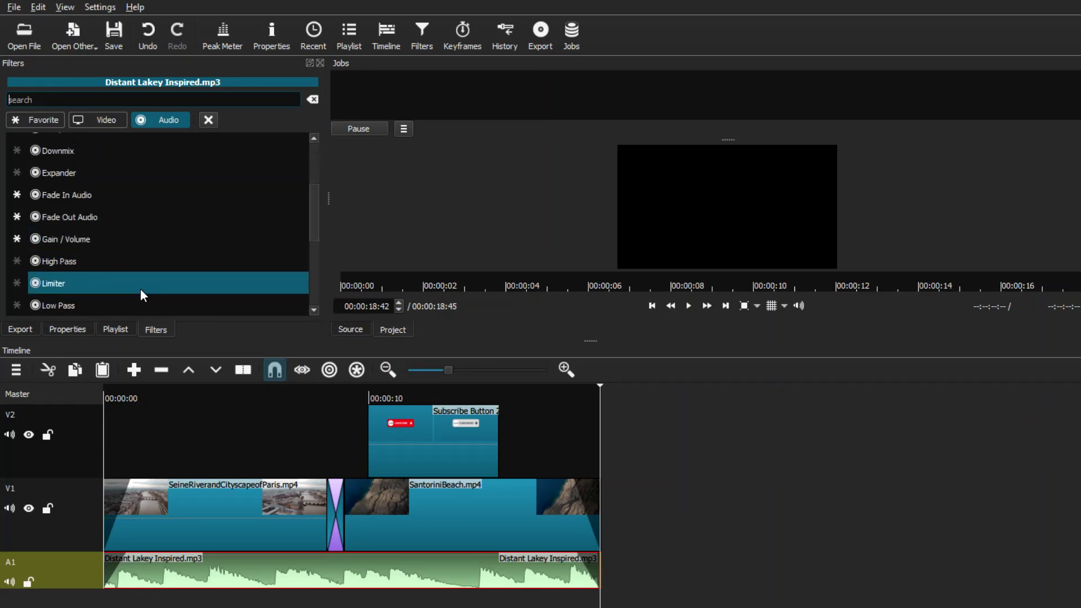
{"action": "left_click", "coordinate": [73, 241]}
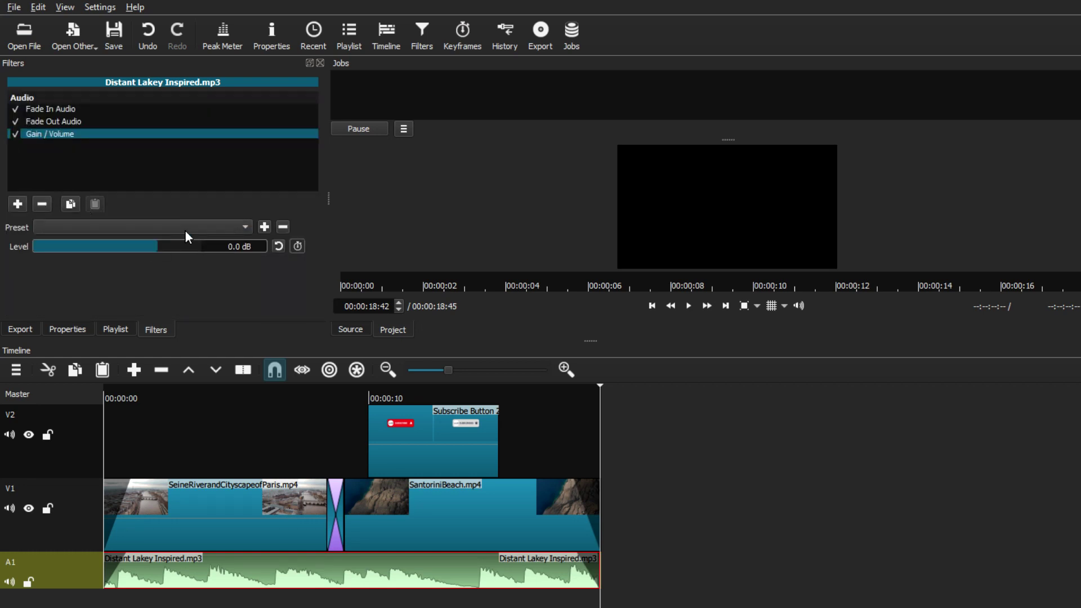
{"action": "left_click_drag", "start_coordinate": [157, 245], "coordinate": [109, 248]}
{"action": "left_click", "coordinate": [116, 329]}
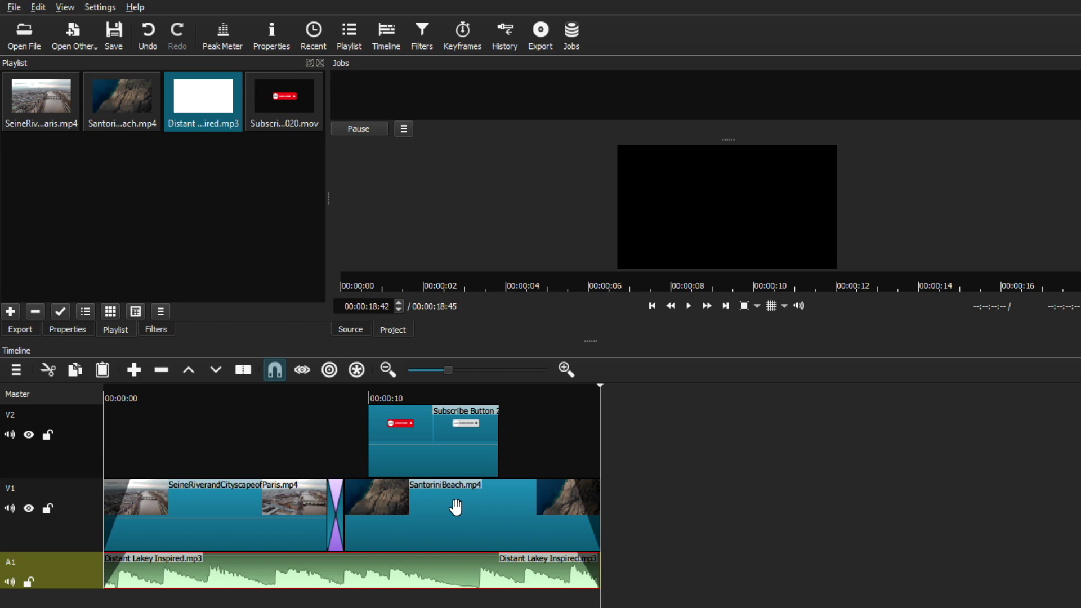
- Scrub the playhead back to about 00:00:05:18 in the Paris river aerial shot
{"action": "left_click_drag", "start_coordinate": [600, 386], "coordinate": [244, 439]}
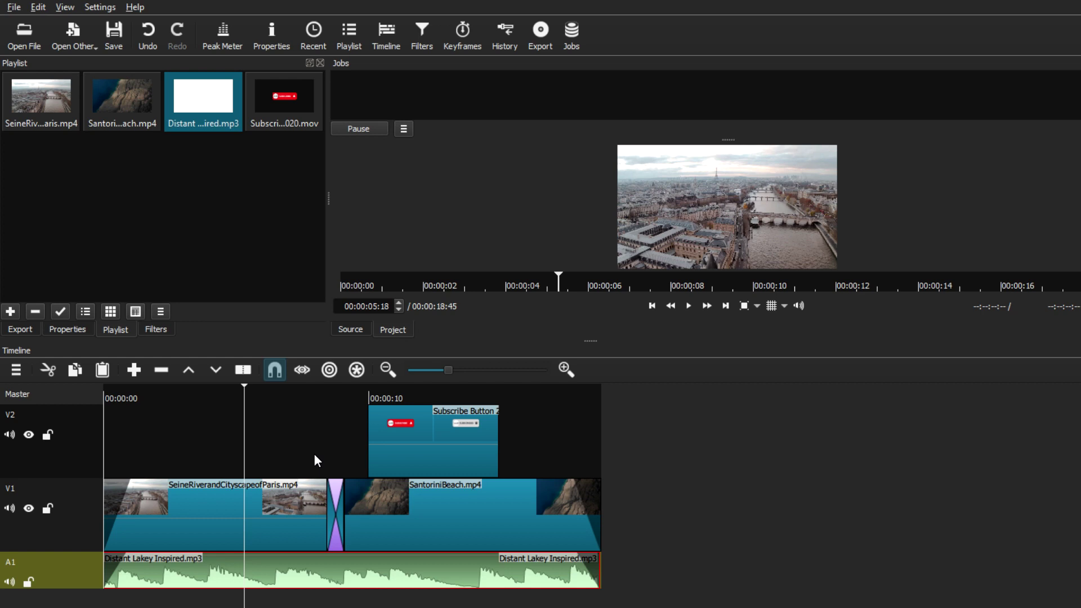
{"action": "right_click", "coordinate": [335, 516]}
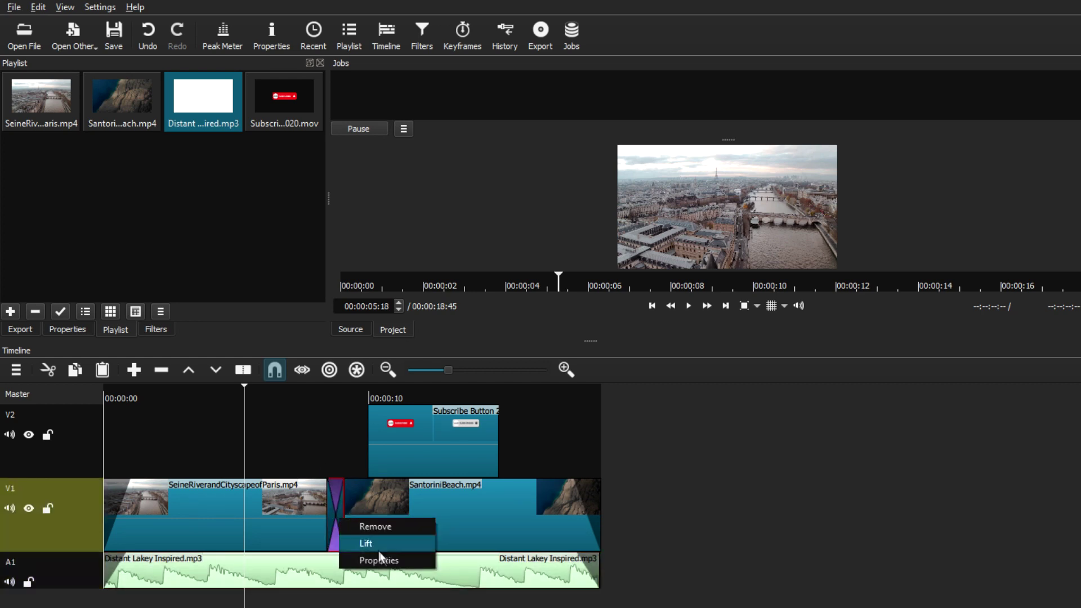
{"action": "left_click", "coordinate": [383, 559]}
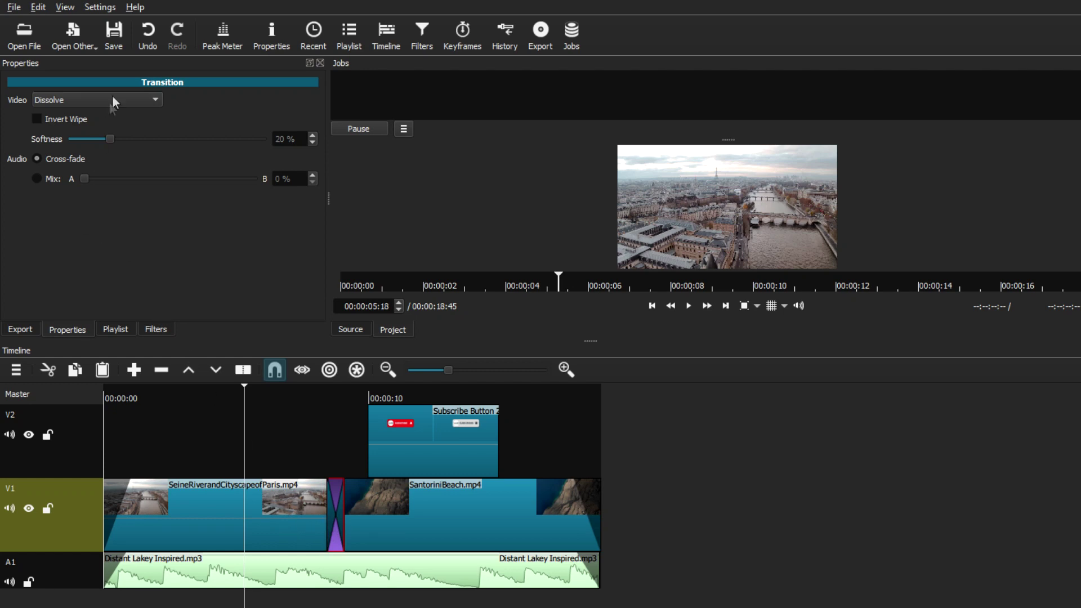
{"action": "left_click", "coordinate": [110, 101]}
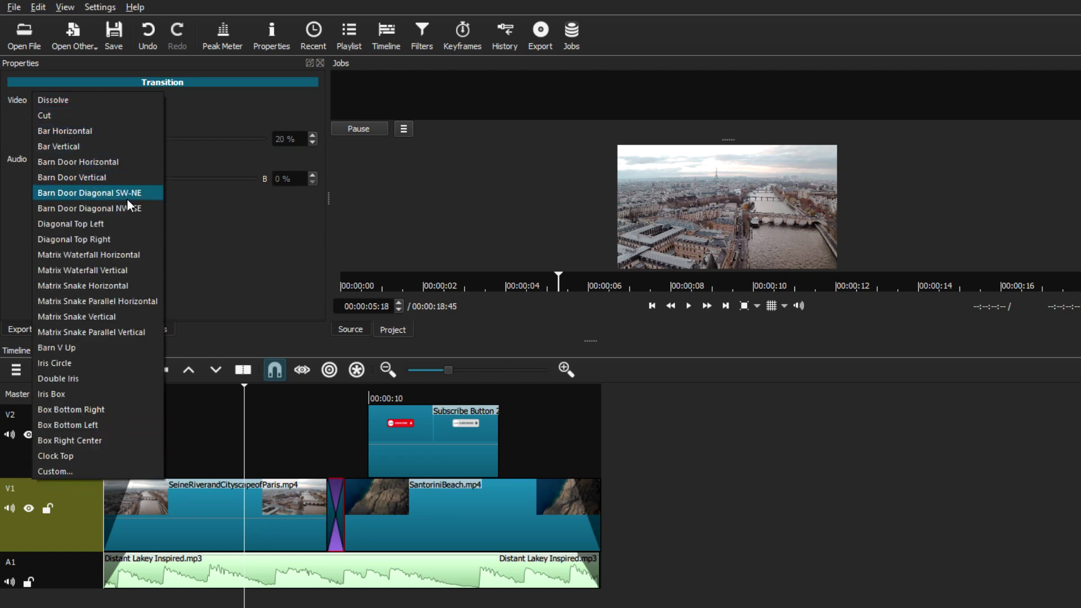
{"action": "left_click", "coordinate": [232, 232]}
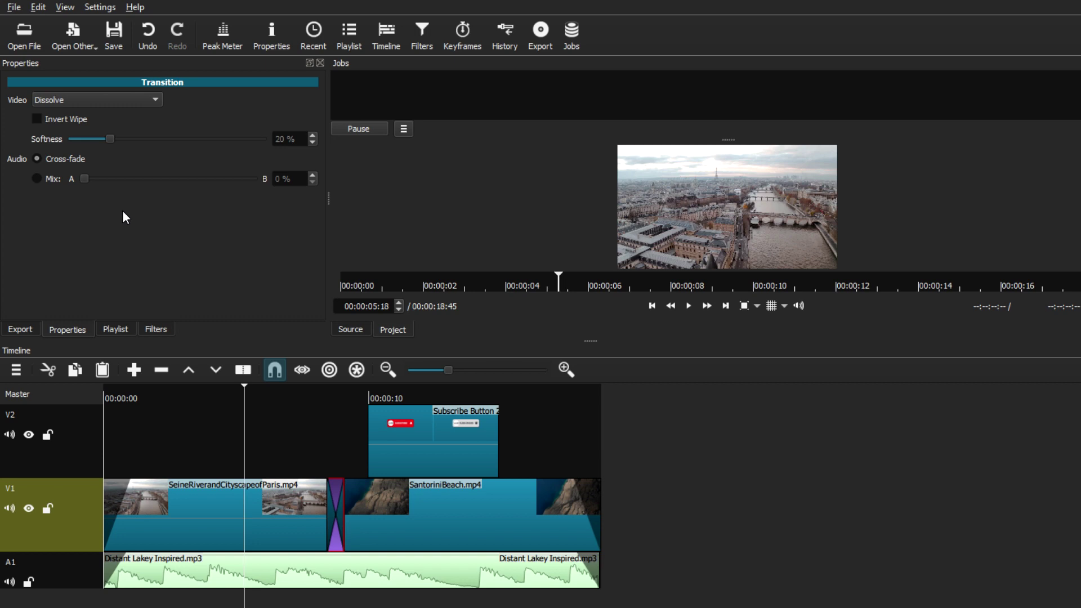
{"action": "left_click", "coordinate": [117, 329]}
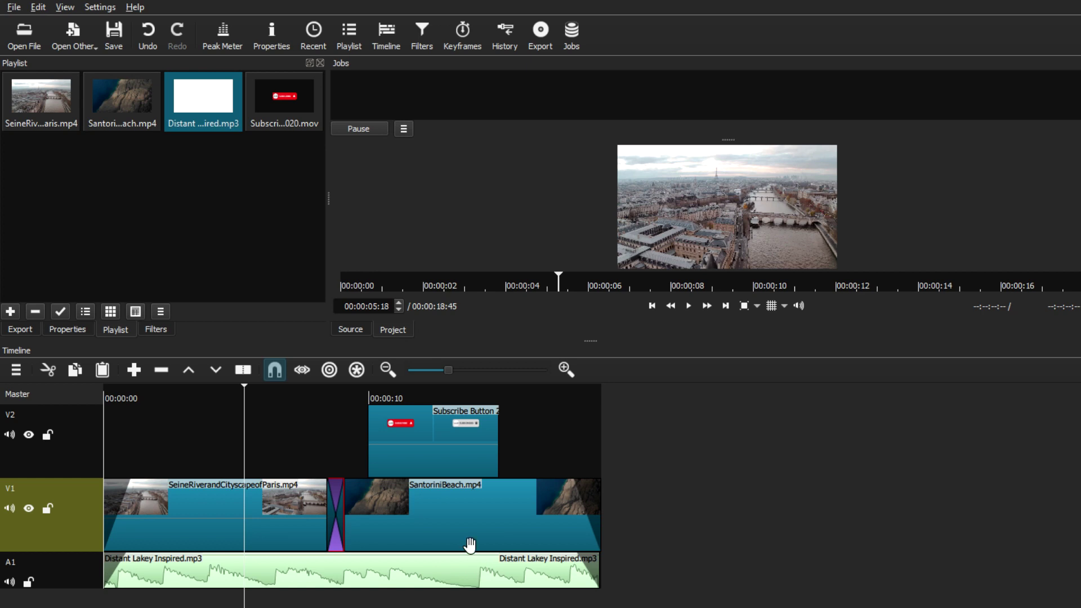
- Choose the H.264 High Profile export preset
{"action": "left_click", "coordinate": [541, 39]}
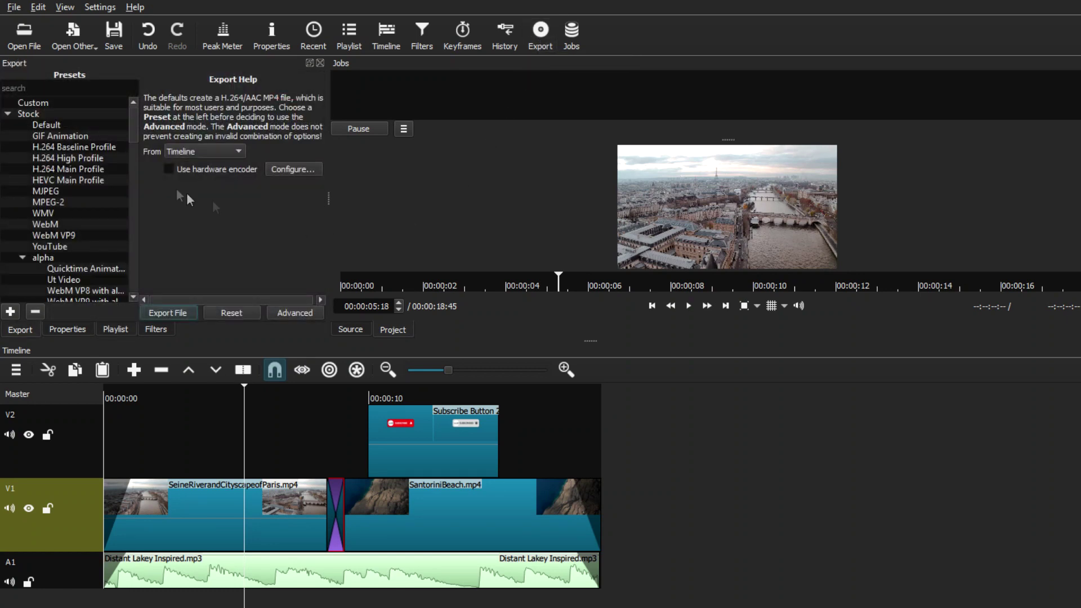
{"action": "left_click", "coordinate": [72, 167]}
{"action": "left_click", "coordinate": [57, 246]}
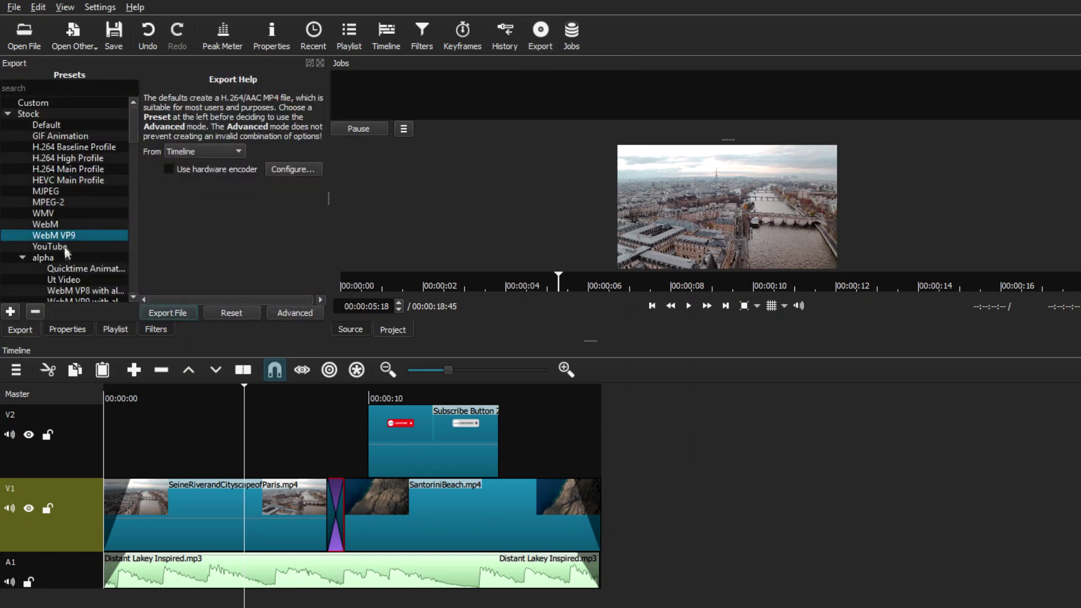
{"action": "scroll", "coordinate": [71, 241], "scroll_direction": "down", "scroll_amount": 10}
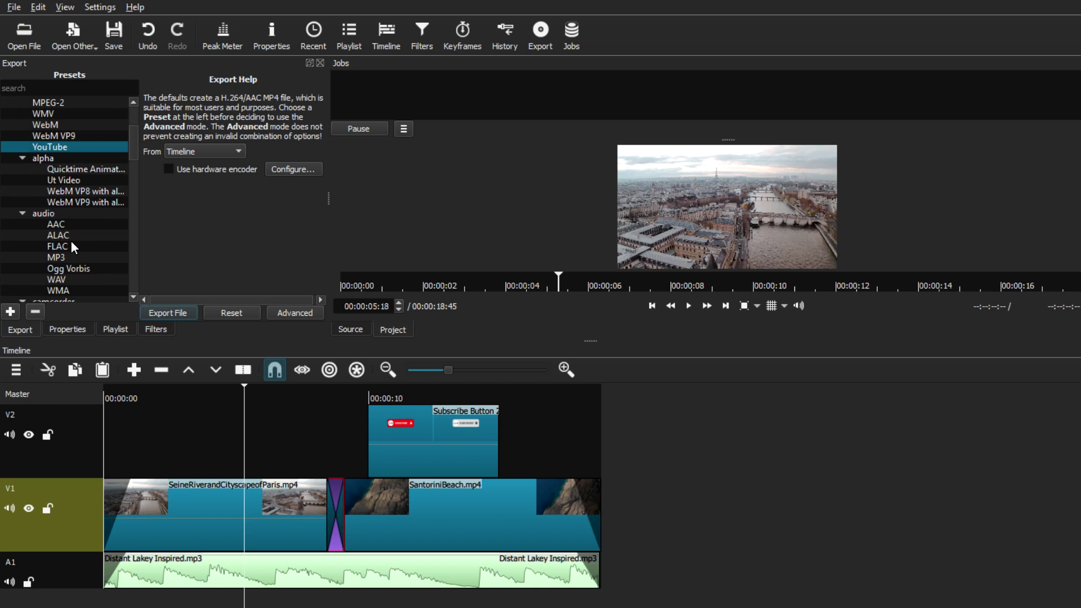
{"action": "scroll", "coordinate": [70, 240], "scroll_direction": "up", "scroll_amount": 10}
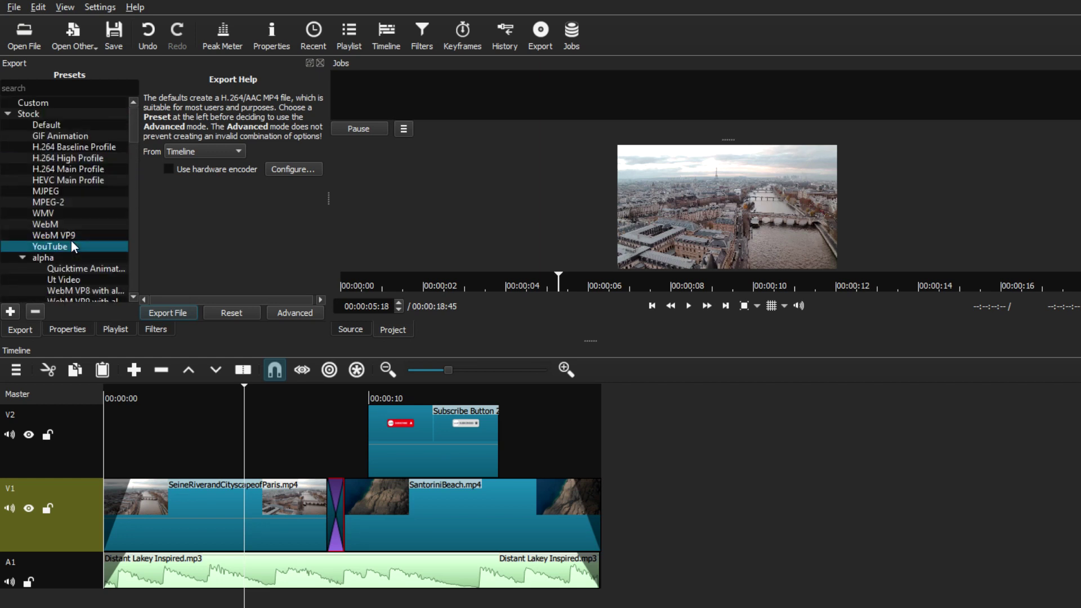
{"action": "left_click", "coordinate": [73, 160]}
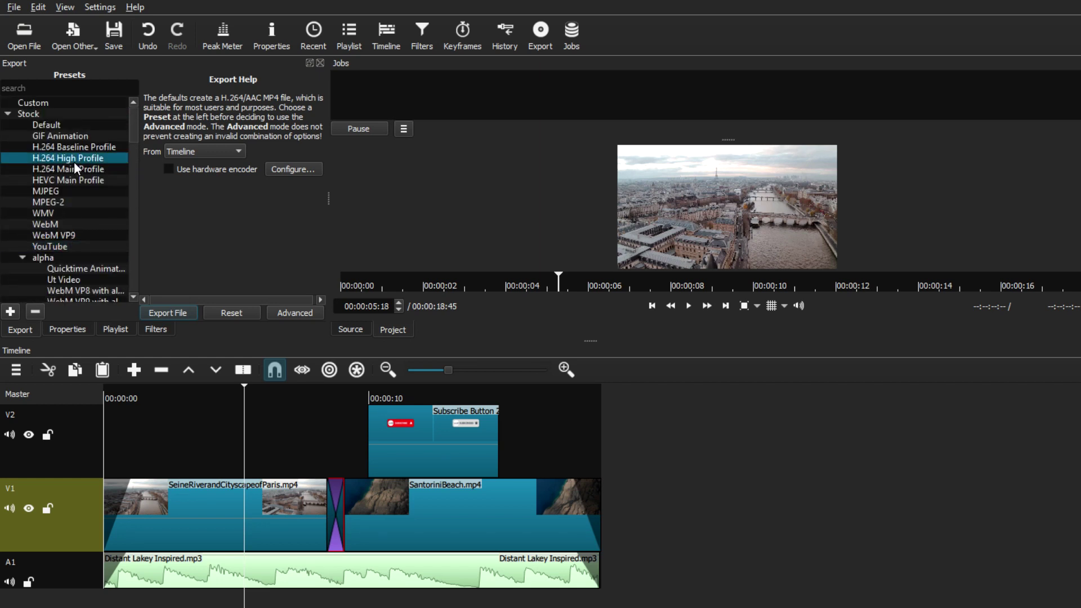
- Review the Advanced codec and audio settings for the 1920×1080, 60 fps export, then bring up the save window
{"action": "left_click", "coordinate": [287, 312]}
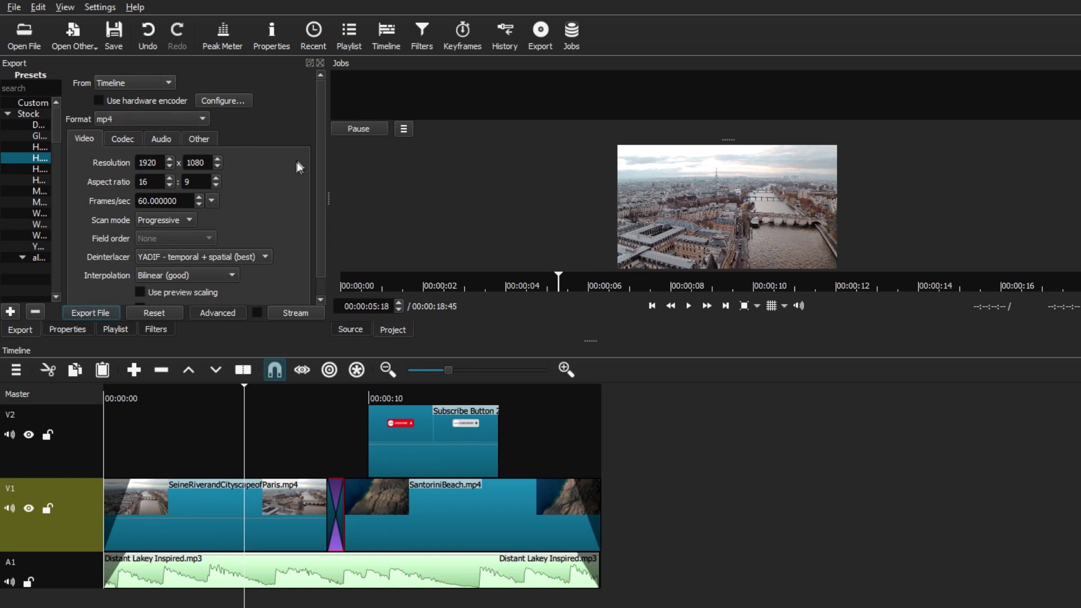
{"action": "scroll", "coordinate": [295, 163], "scroll_direction": "down", "scroll_amount": 1}
{"action": "left_click", "coordinate": [122, 119]}
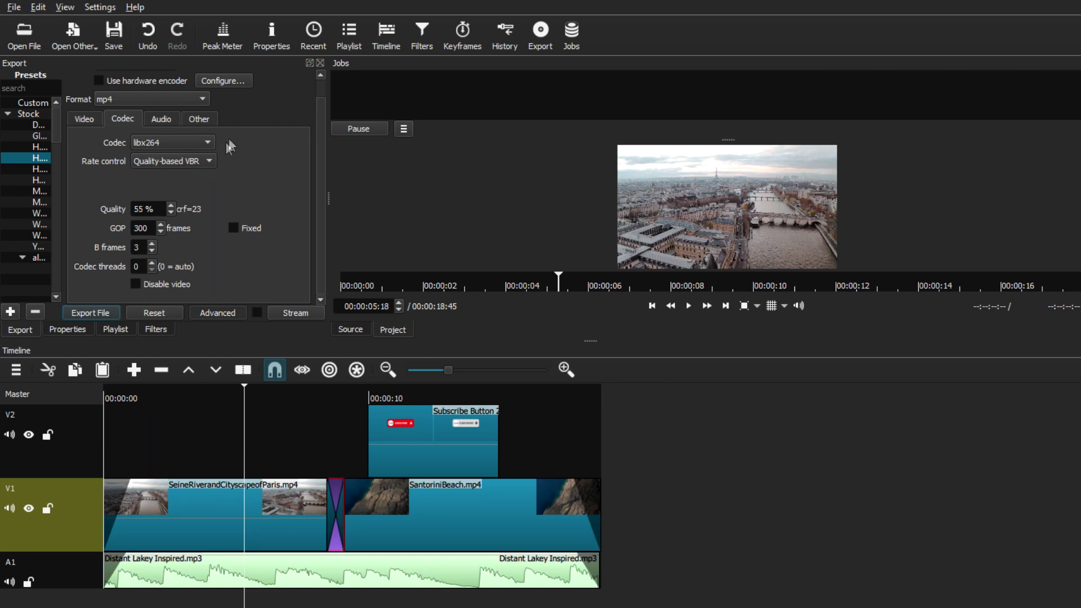
{"action": "left_click", "coordinate": [174, 119]}
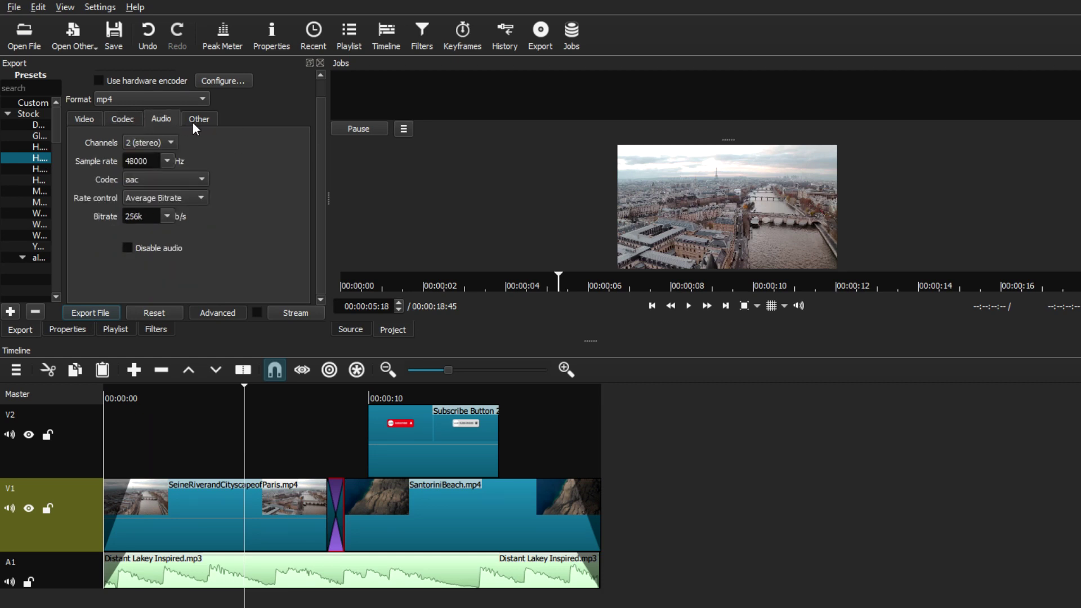
{"action": "left_click", "coordinate": [193, 122]}
{"action": "key", "text": "ctrl+Tab"}
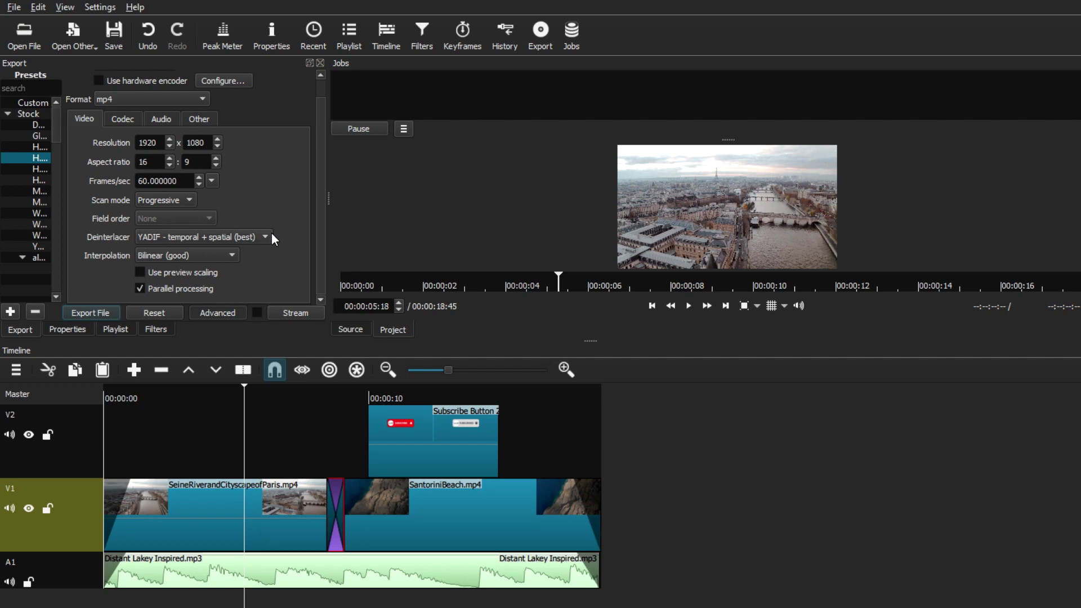
{"action": "left_click", "coordinate": [90, 313]}
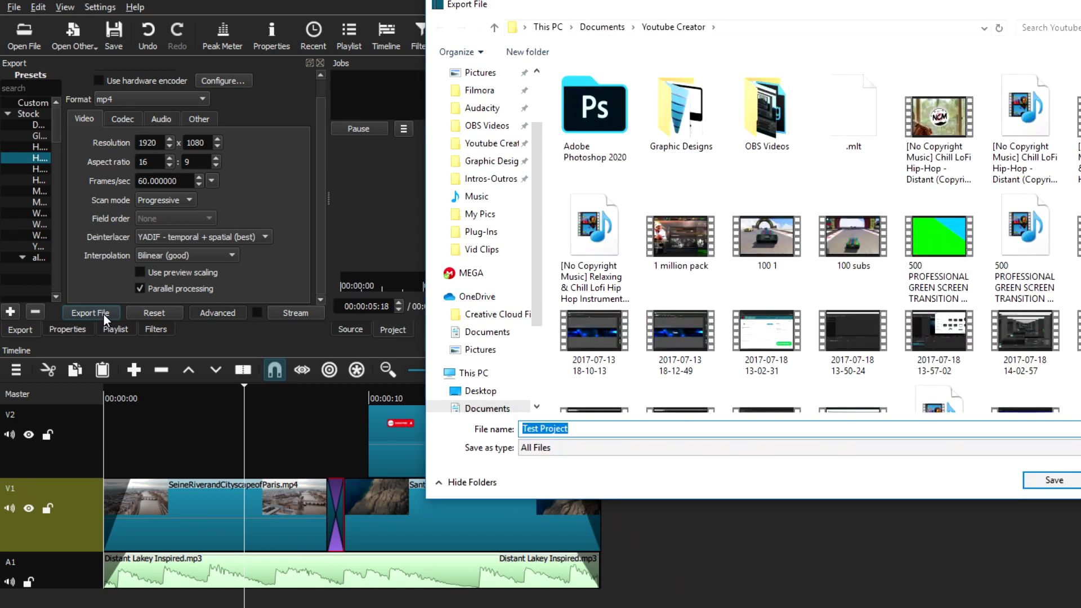
- Save the export as 'Test Project' in the Youtube Creator folder
{"action": "left_click", "coordinate": [1053, 483]}
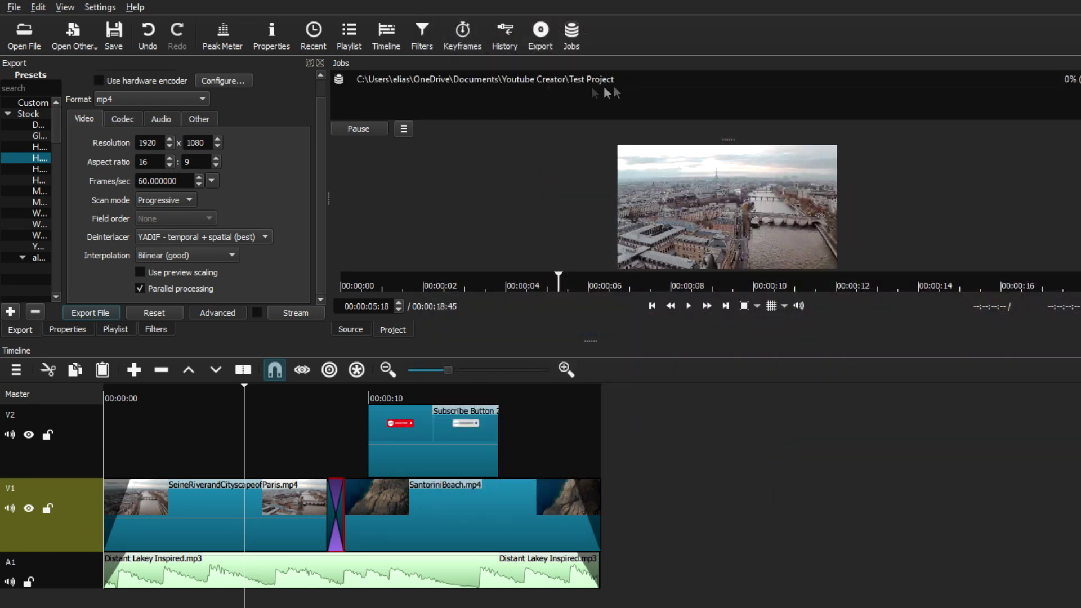